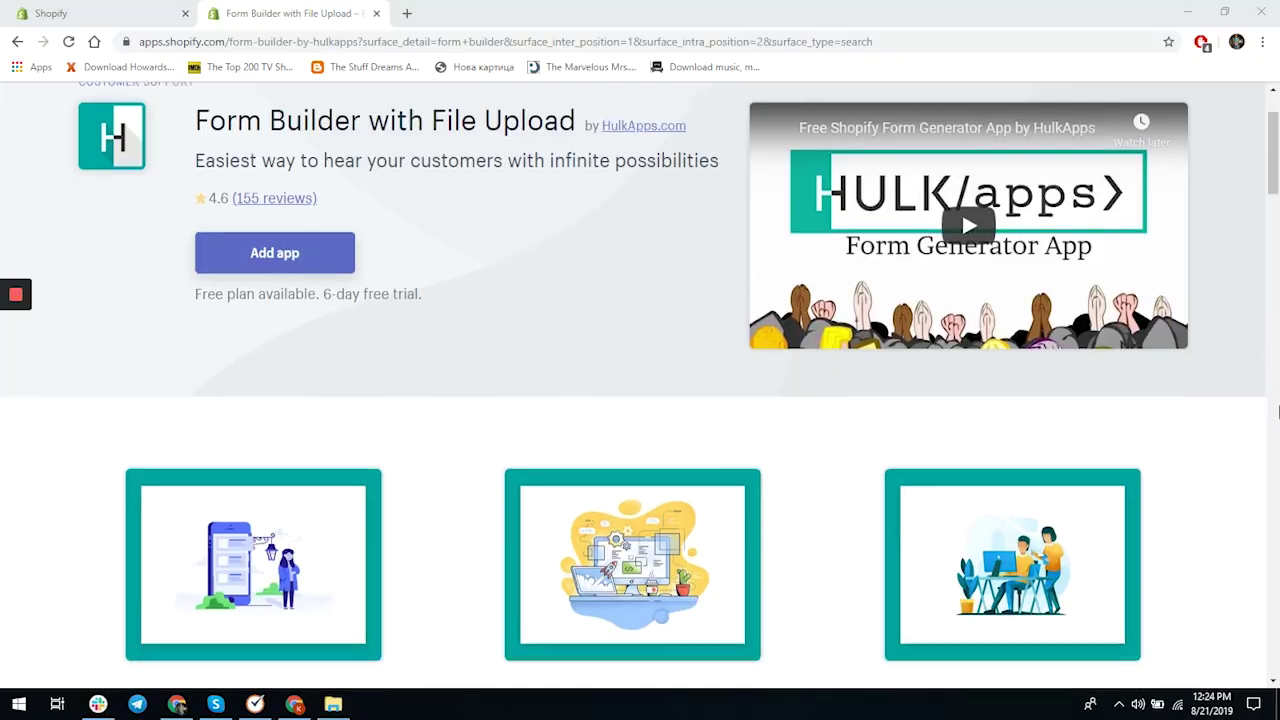
{"action": "scroll", "coordinate": [1278, 450], "scroll_direction": "down", "scroll_amount": 3}
{"action": "scroll", "coordinate": [1278, 450], "scroll_direction": "down", "scroll_amount": 5}
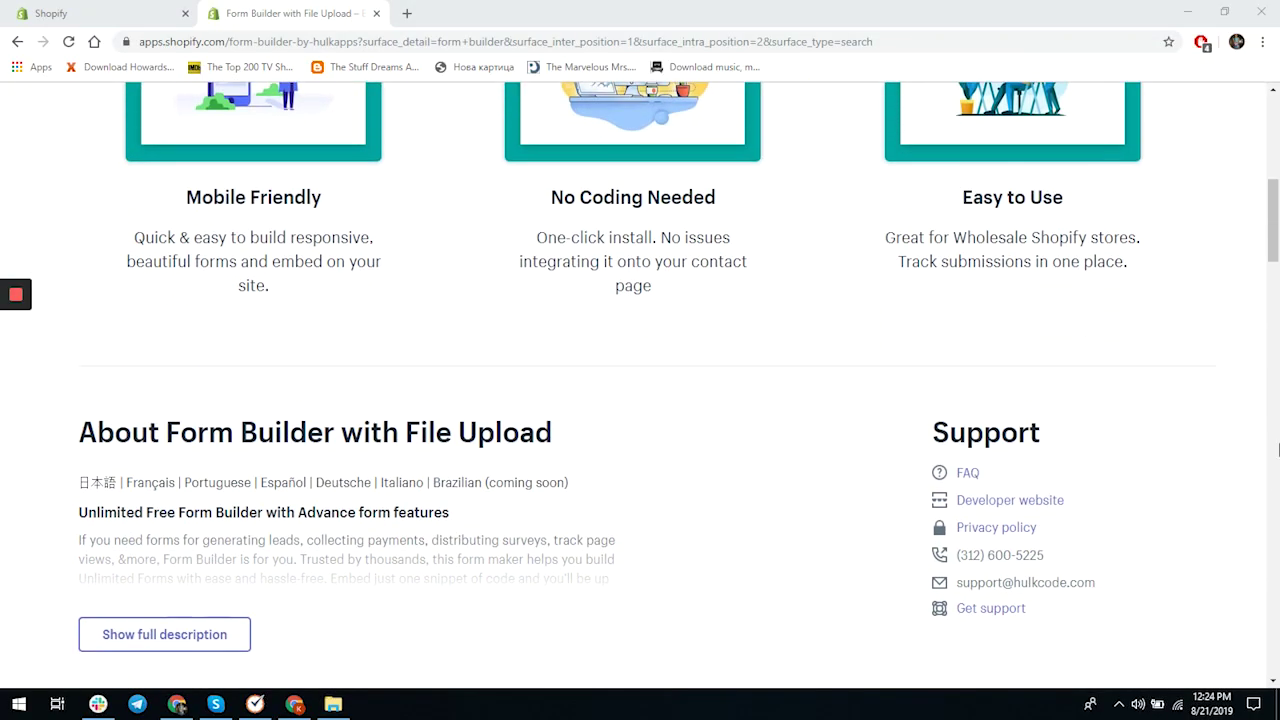
{"action": "scroll", "coordinate": [1278, 450], "scroll_direction": "down", "scroll_amount": 7}
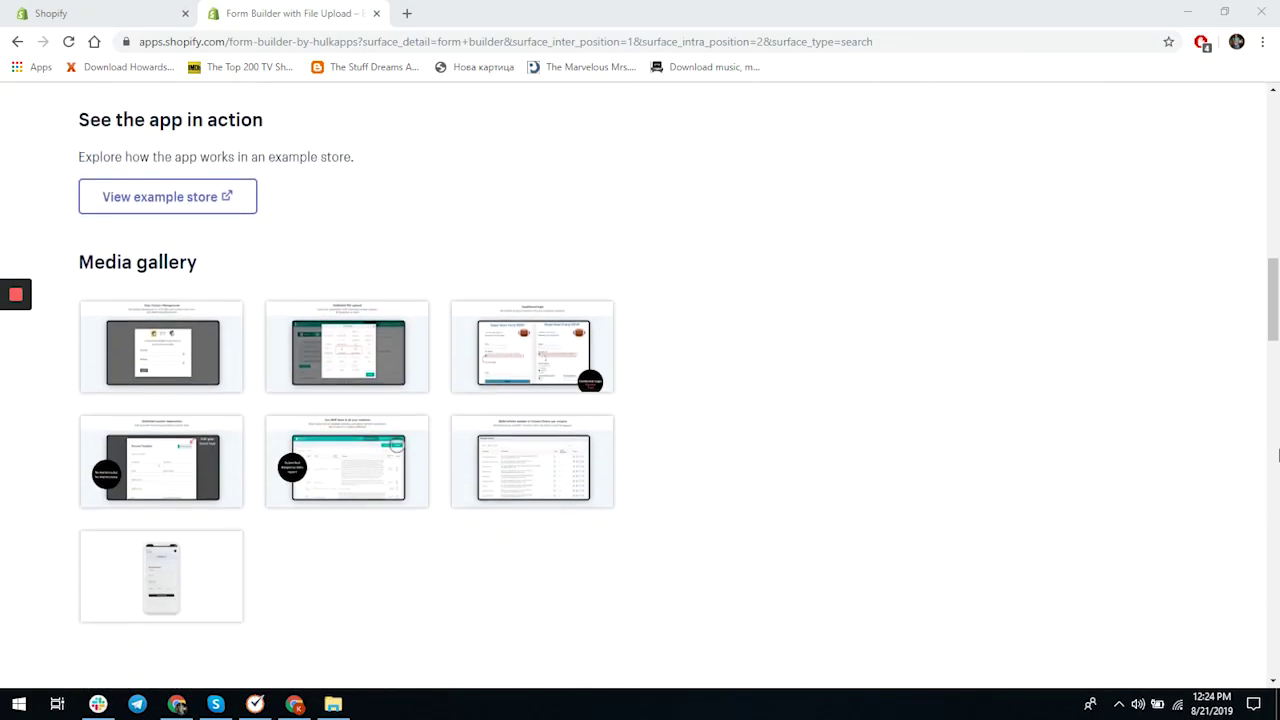
{"action": "scroll", "coordinate": [1278, 466], "scroll_direction": "down", "scroll_amount": 6}
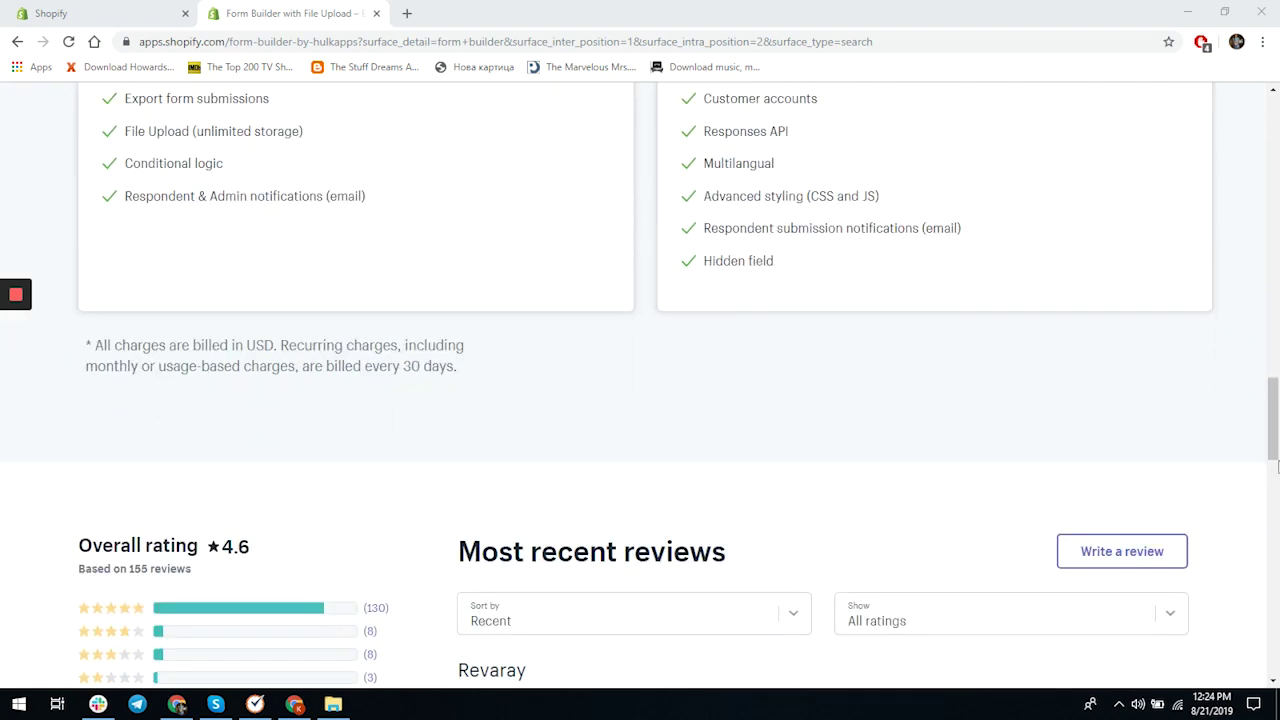
{"action": "scroll", "coordinate": [1278, 466], "scroll_direction": "down", "scroll_amount": 3}
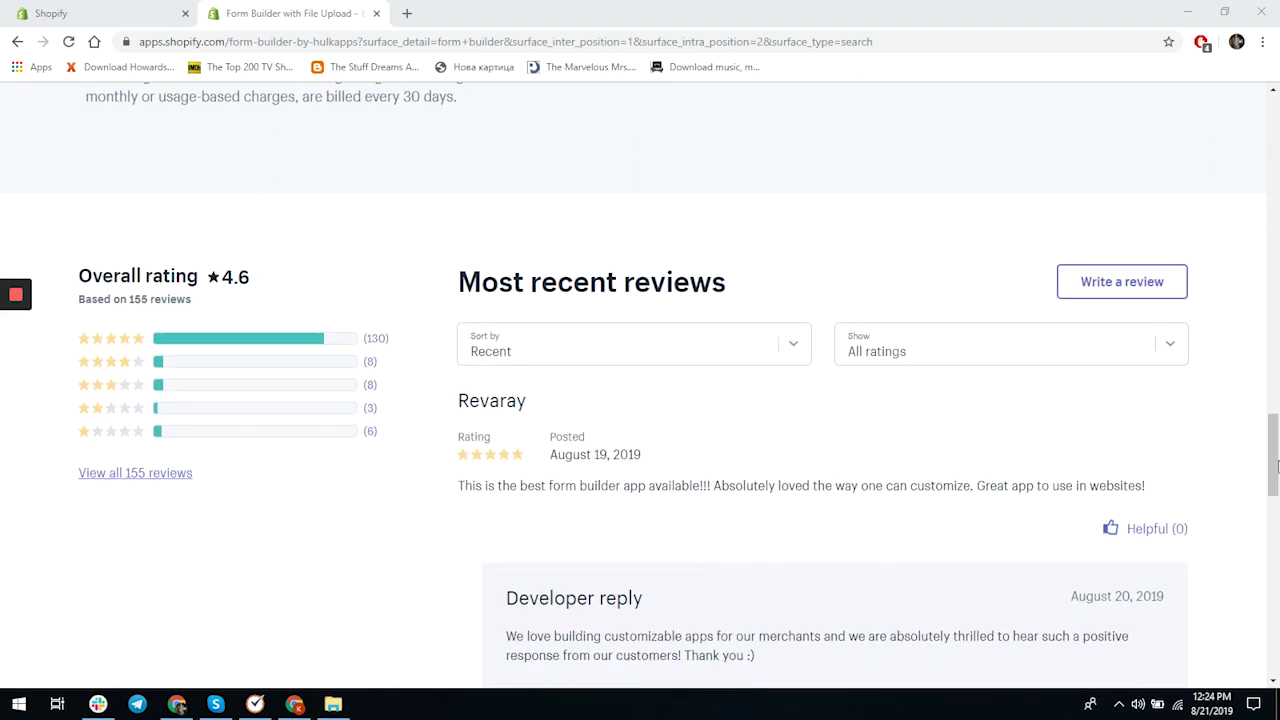
{"action": "scroll", "coordinate": [1278, 466], "scroll_direction": "down", "scroll_amount": 9}
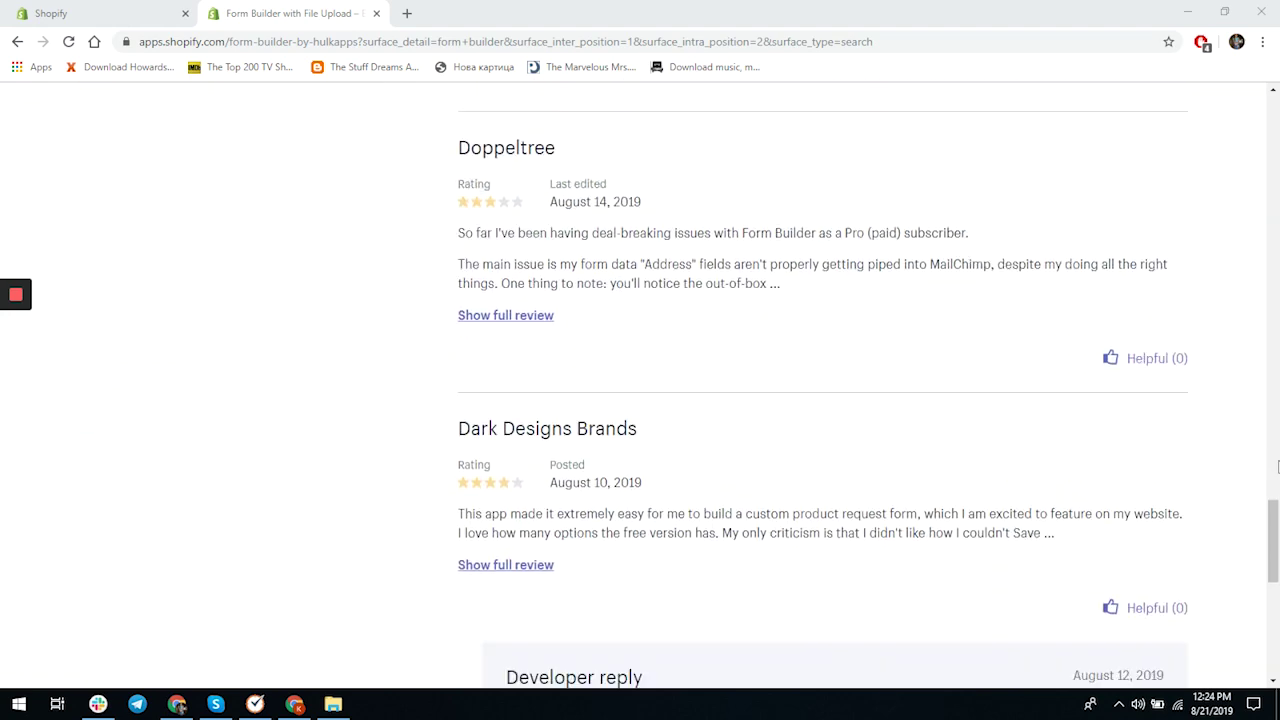
{"action": "scroll", "coordinate": [1278, 466], "scroll_direction": "up", "scroll_amount": 7}
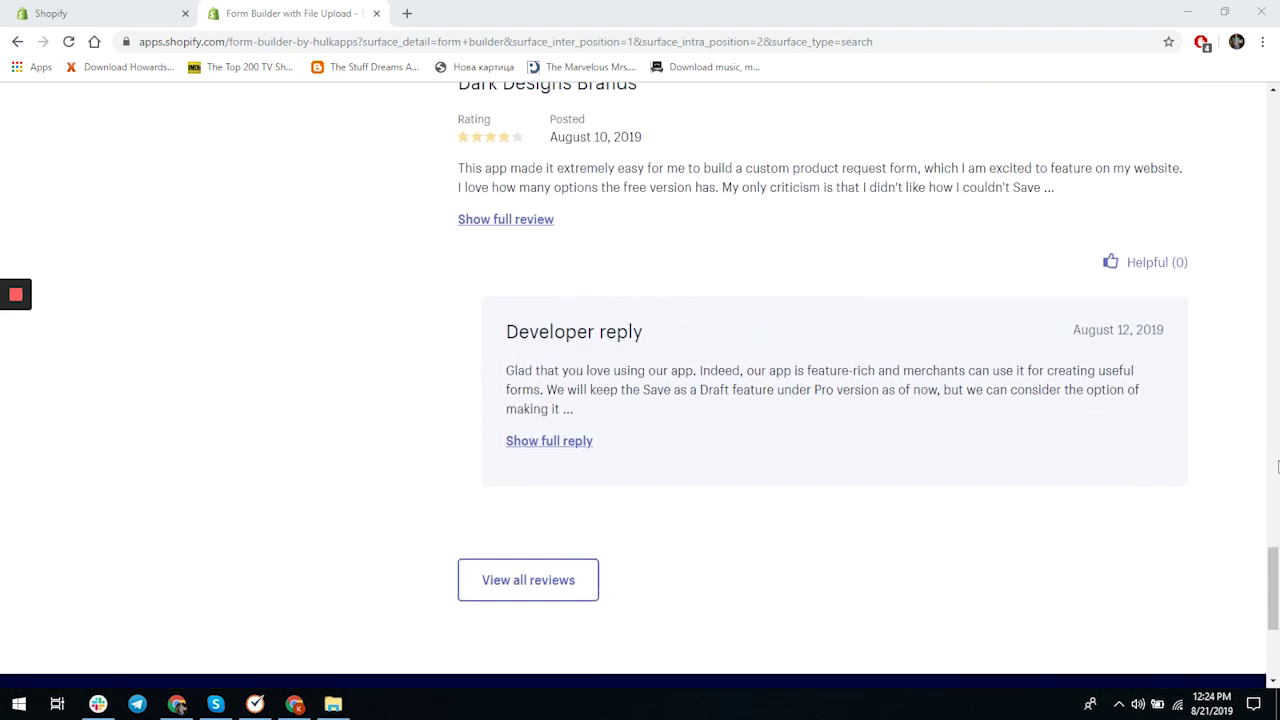
{"action": "scroll", "coordinate": [1277, 466], "scroll_direction": "up", "scroll_amount": 12}
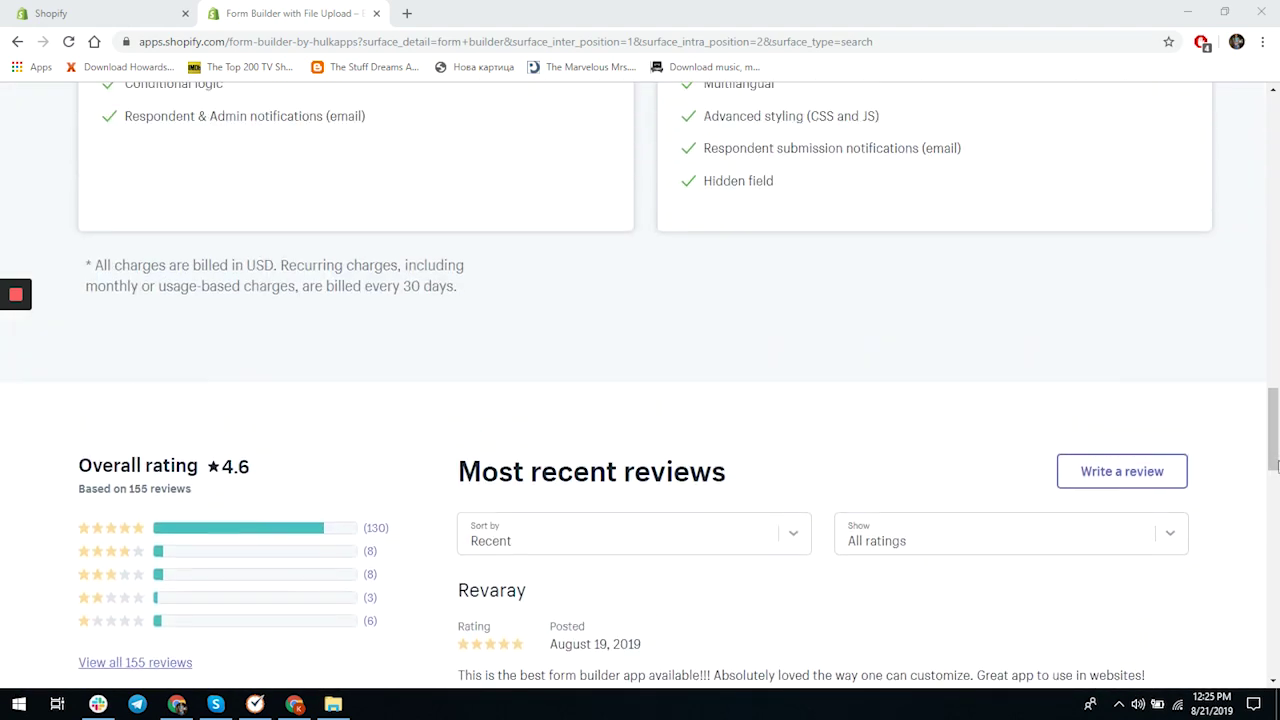
{"action": "scroll", "coordinate": [1277, 466], "scroll_direction": "up", "scroll_amount": 10}
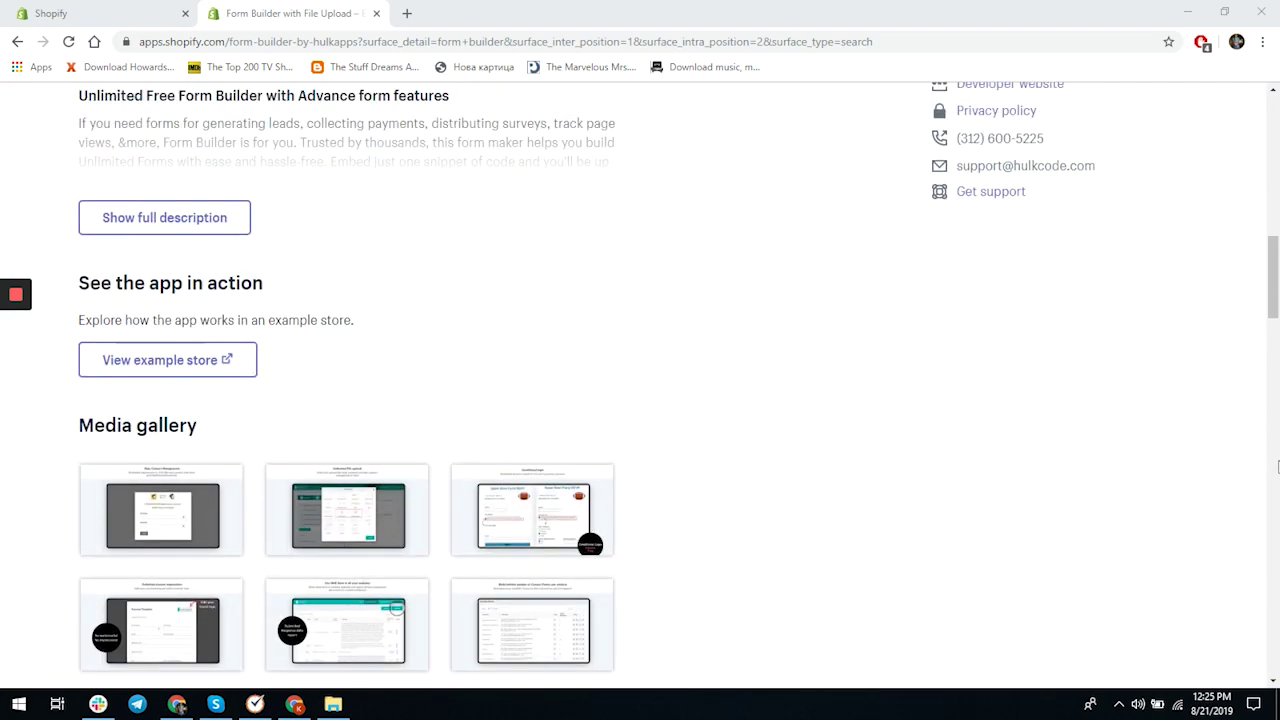
{"action": "scroll", "coordinate": [1278, 466], "scroll_direction": "up", "scroll_amount": 4}
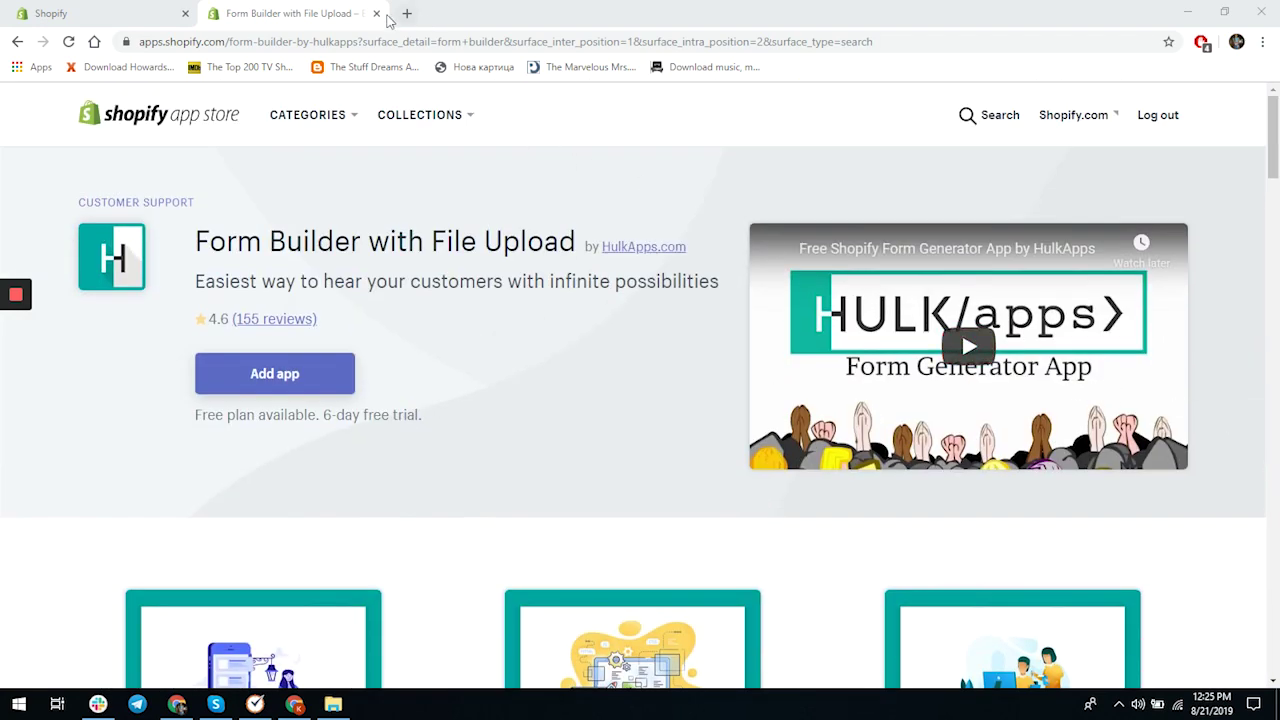
Switch to the Form Builder admin tab, browse the welcome page, and start a New Form.
{"action": "left_click", "coordinate": [158, 14]}
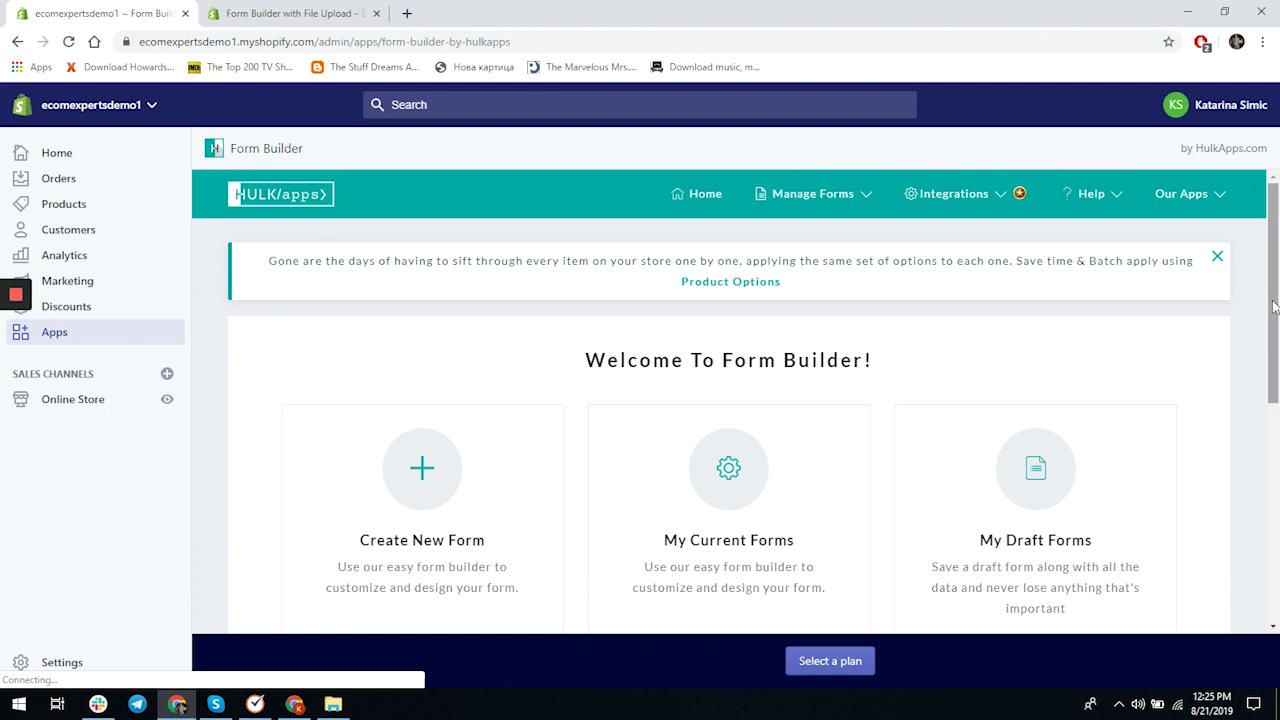
{"action": "scroll", "coordinate": [1274, 307], "scroll_direction": "down", "scroll_amount": 2}
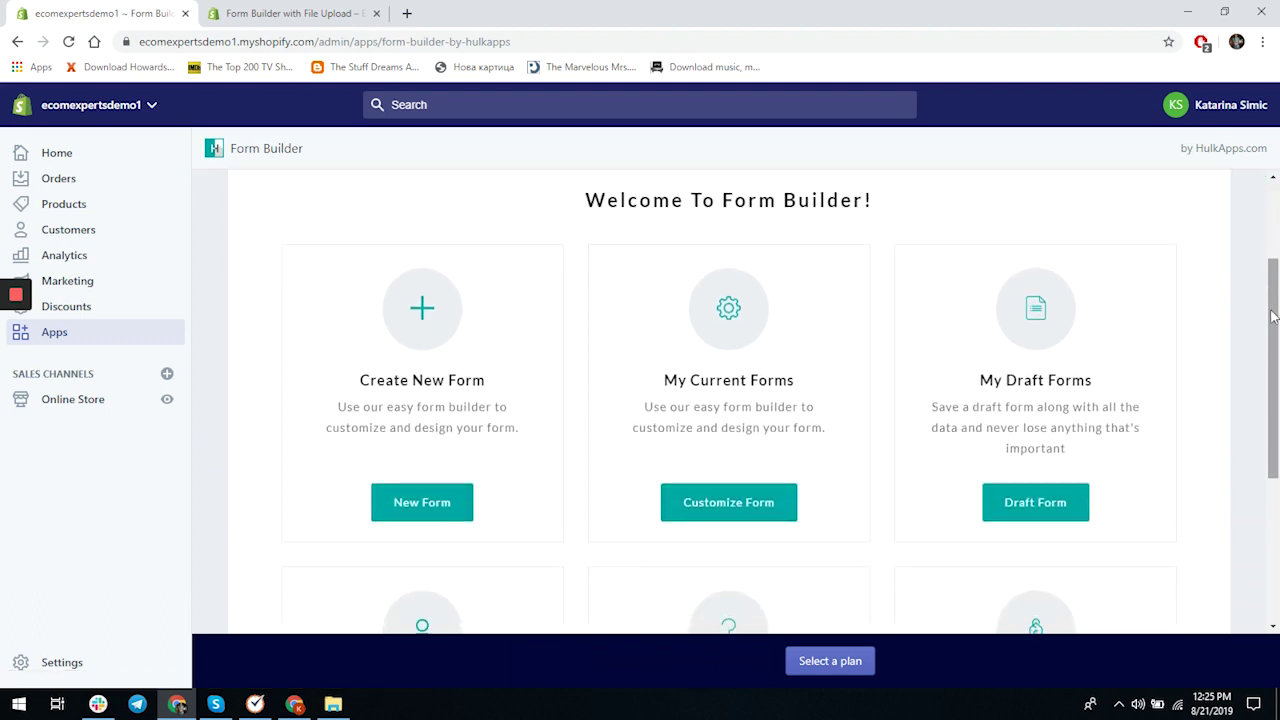
{"action": "scroll", "coordinate": [1274, 316], "scroll_direction": "down", "scroll_amount": 1}
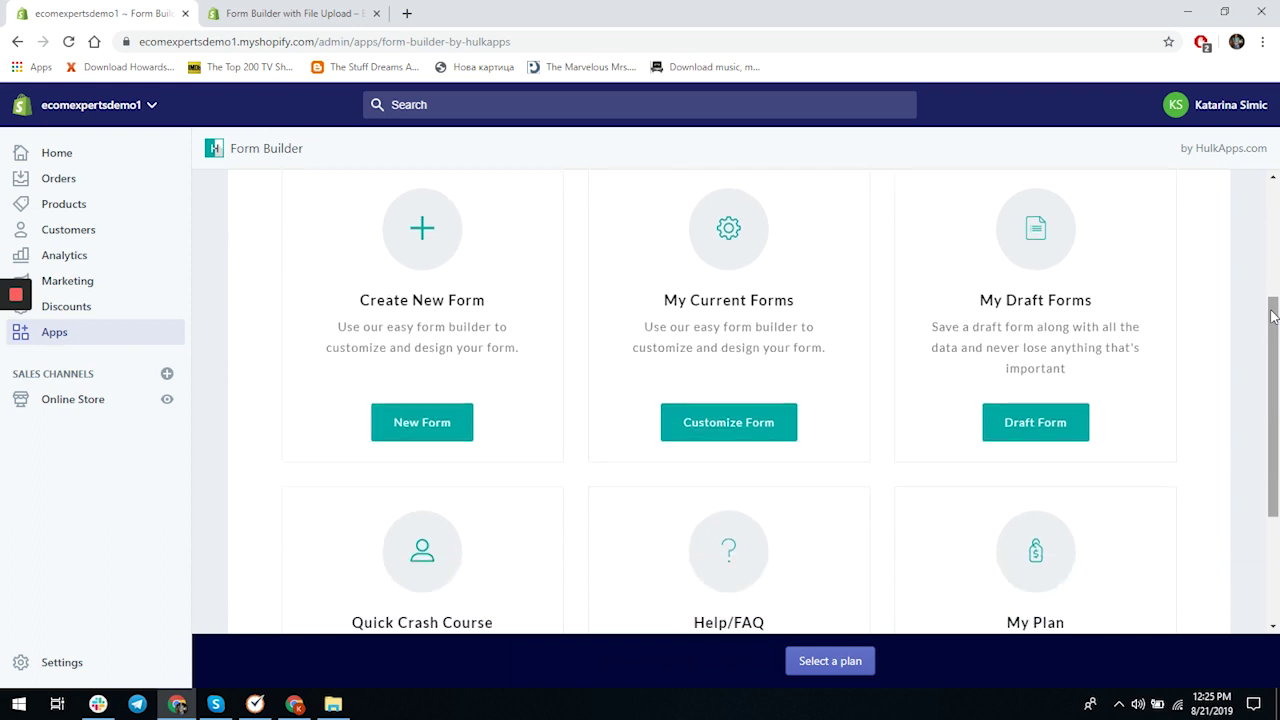
{"action": "scroll", "coordinate": [1274, 316], "scroll_direction": "down", "scroll_amount": 1}
{"action": "scroll", "coordinate": [1274, 316], "scroll_direction": "down", "scroll_amount": 1}
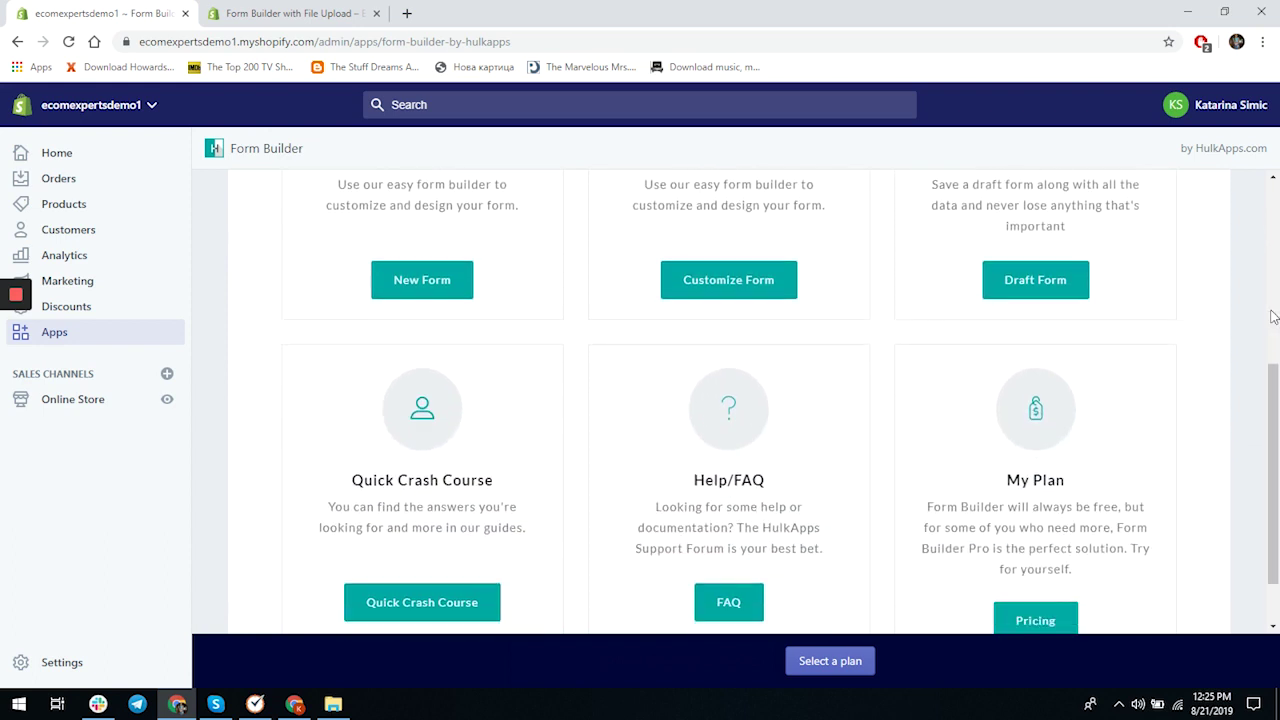
{"action": "scroll", "coordinate": [1274, 316], "scroll_direction": "down", "scroll_amount": 1}
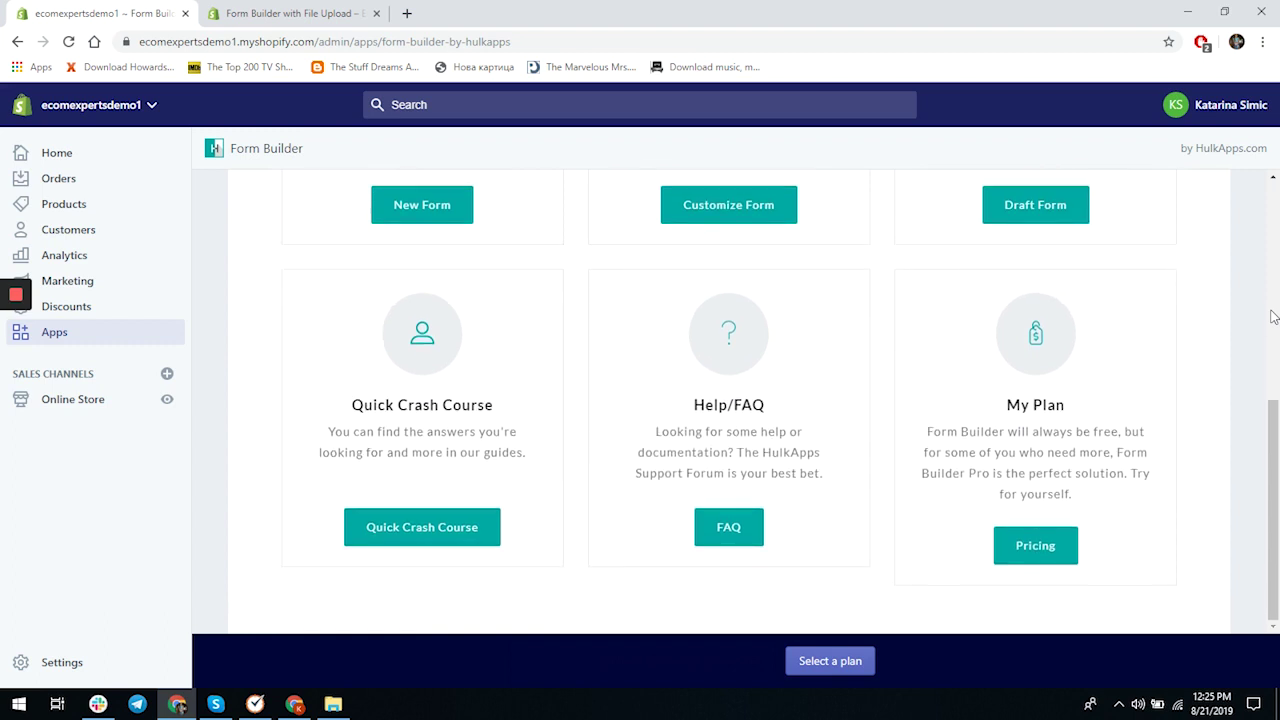
{"action": "scroll", "coordinate": [1273, 316], "scroll_direction": "up", "scroll_amount": 6}
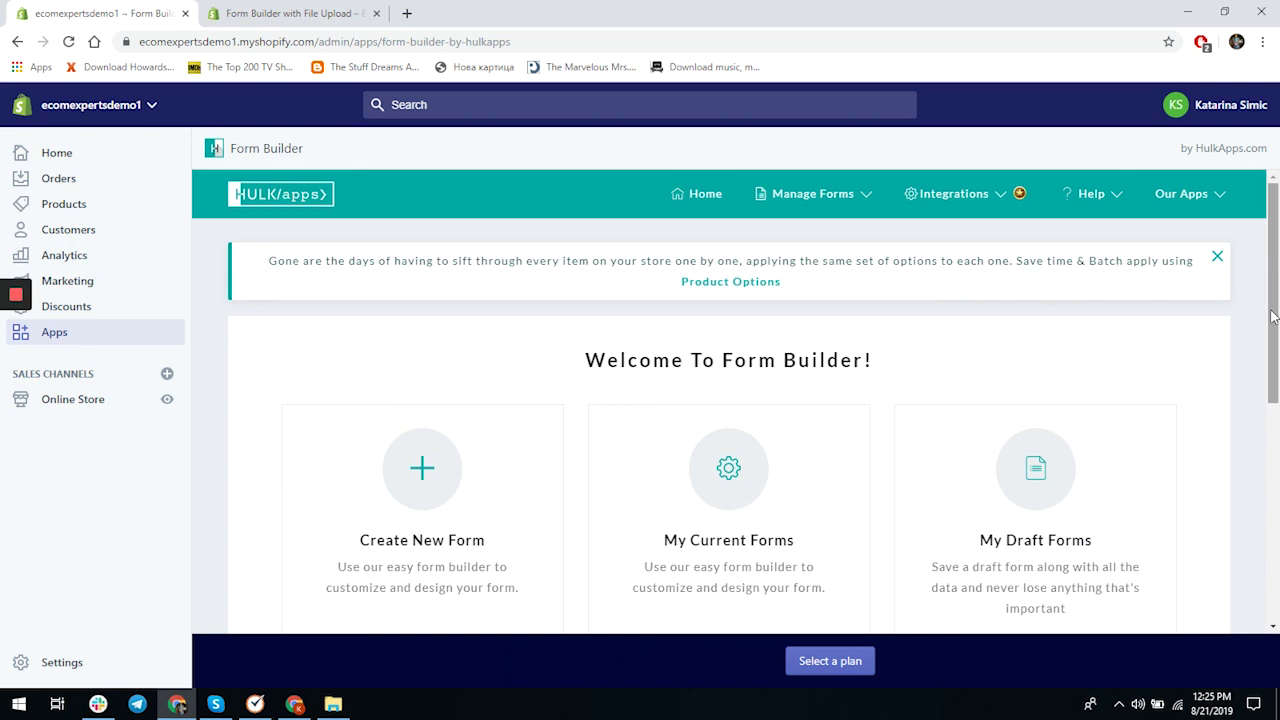
{"action": "scroll", "coordinate": [1272, 316], "scroll_direction": "down", "scroll_amount": 1}
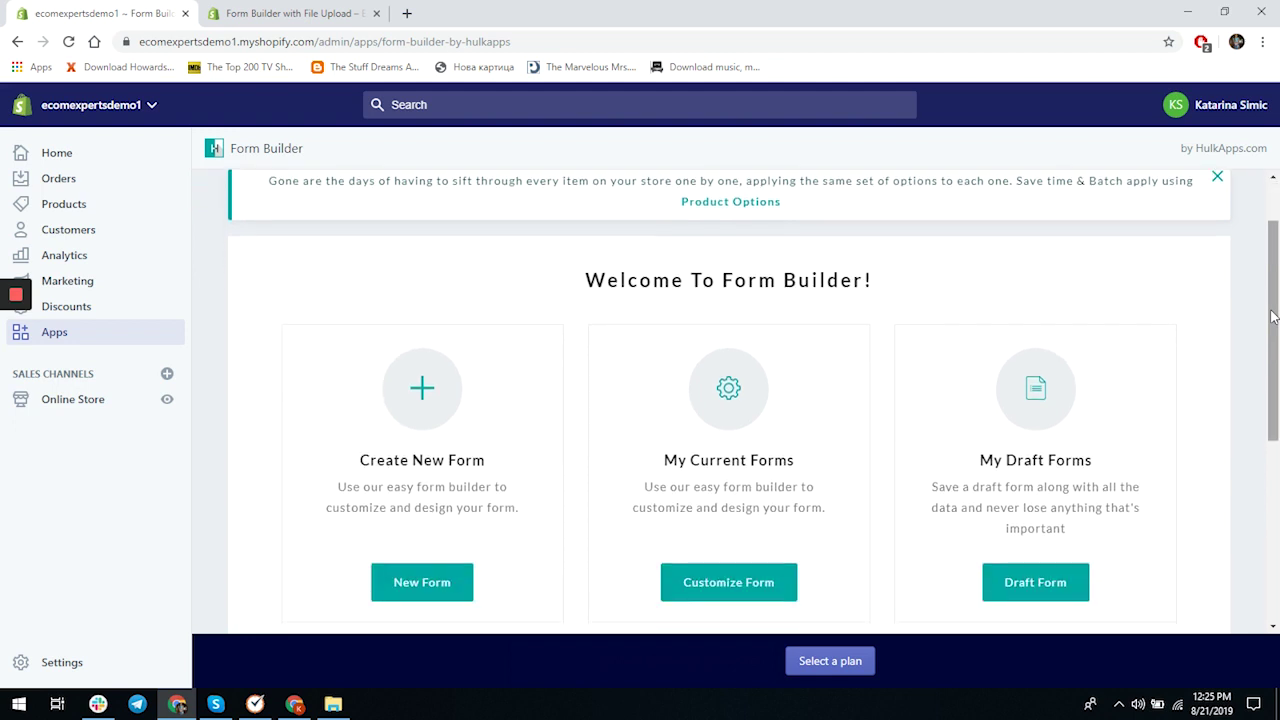
{"action": "scroll", "coordinate": [1272, 316], "scroll_direction": "down", "scroll_amount": 1}
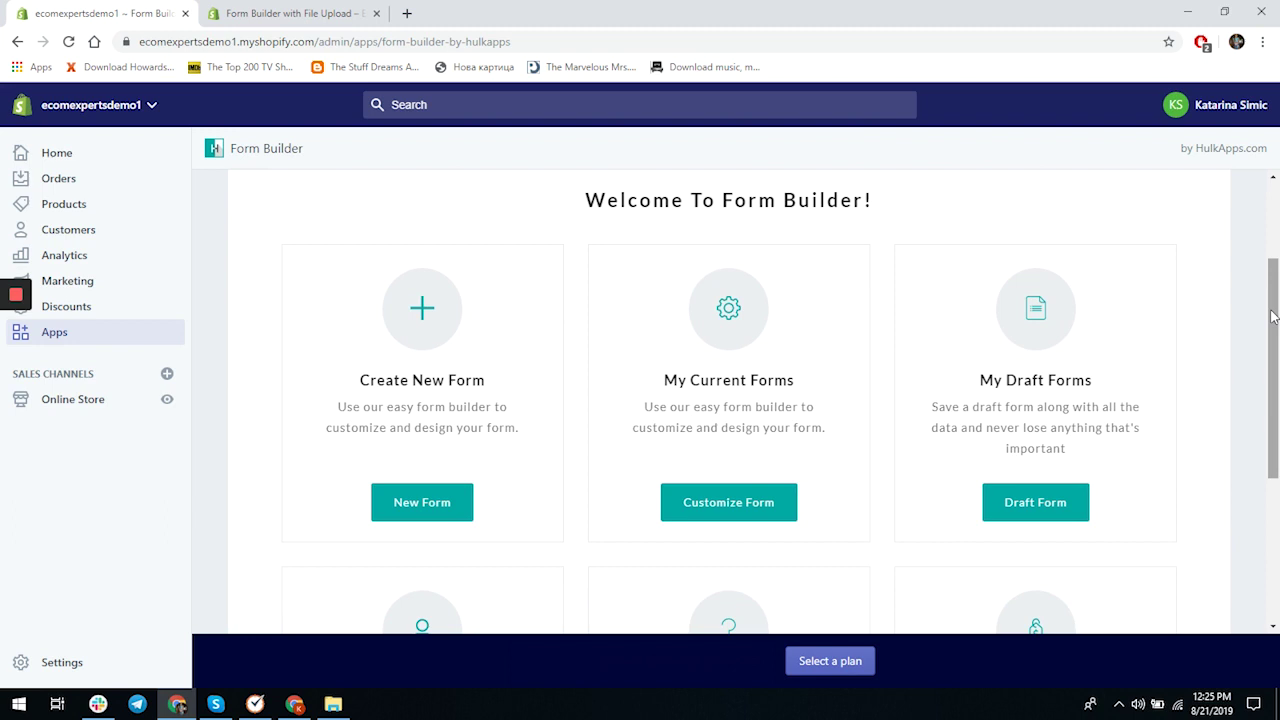
{"action": "left_click", "coordinate": [437, 509]}
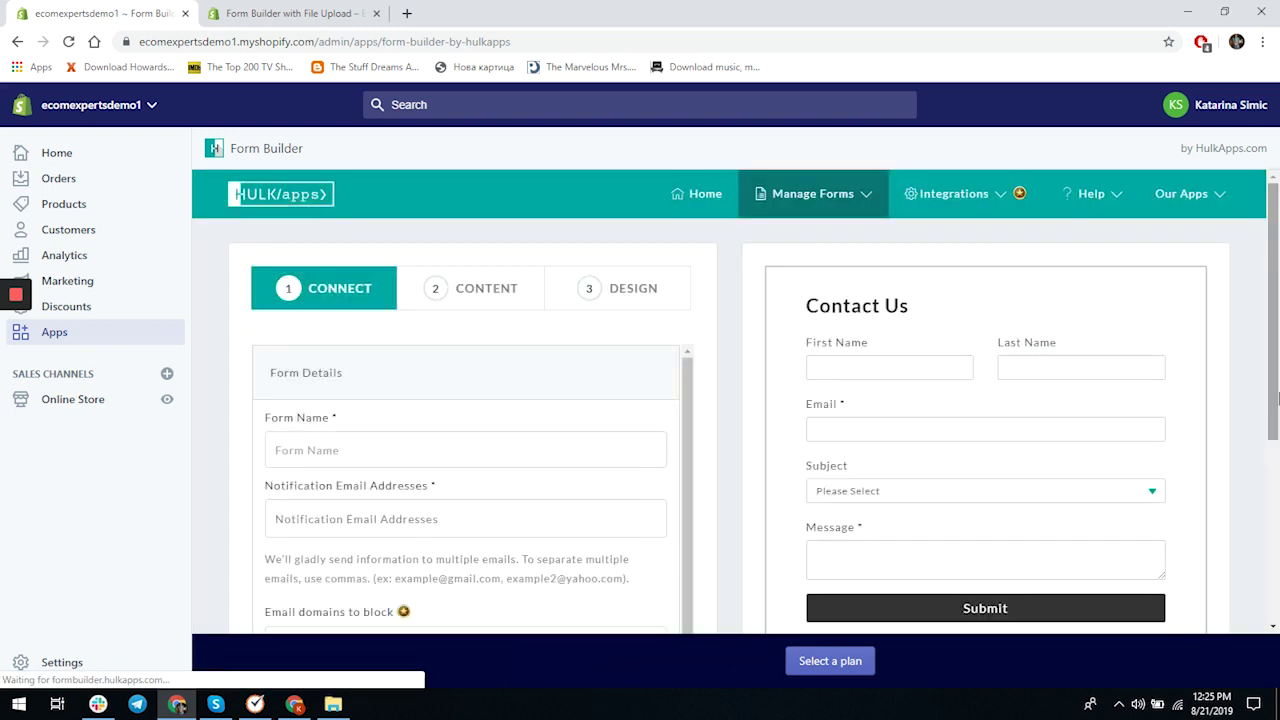
Name the form 'Ask a question' and add a notification recipient email address.
{"action": "scroll", "coordinate": [1106, 366], "scroll_direction": "down", "scroll_amount": 1}
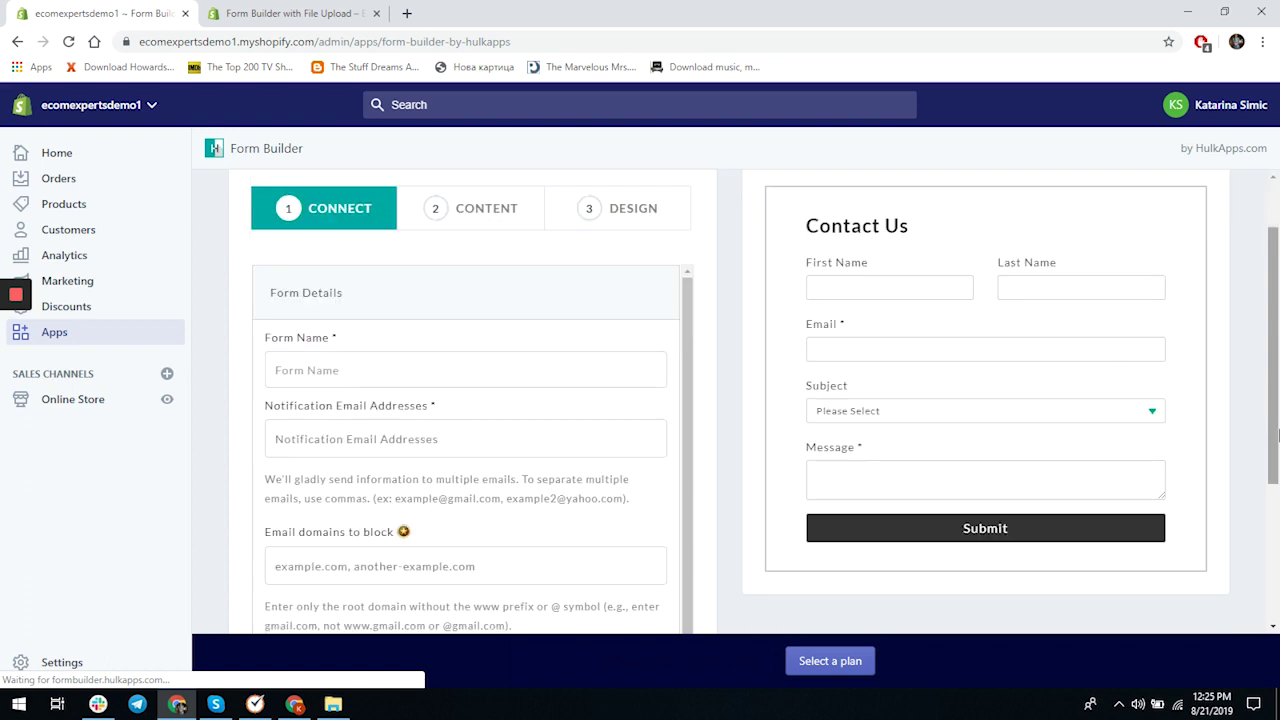
{"action": "scroll", "coordinate": [1277, 432], "scroll_direction": "down", "scroll_amount": 3}
{"action": "scroll", "coordinate": [1274, 432], "scroll_direction": "up", "scroll_amount": 4}
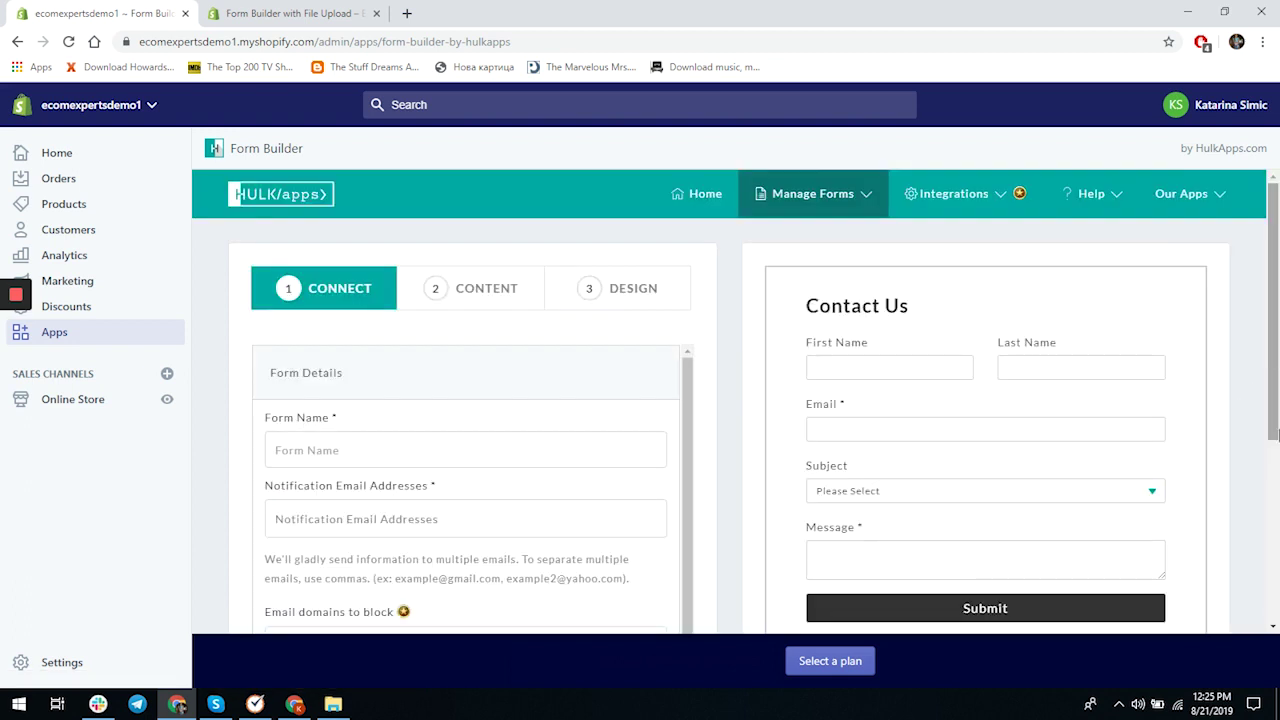
{"action": "scroll", "coordinate": [1277, 432], "scroll_direction": "down", "scroll_amount": 1}
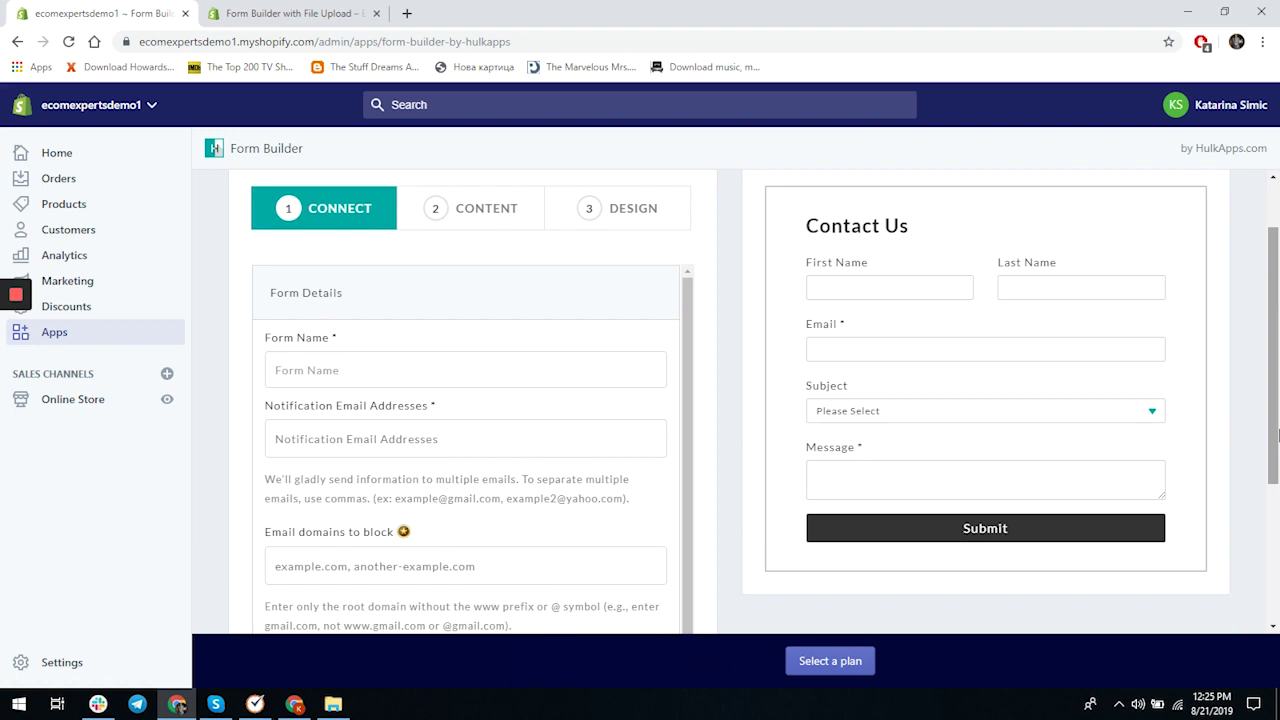
{"action": "scroll", "coordinate": [1277, 432], "scroll_direction": "down", "scroll_amount": 1}
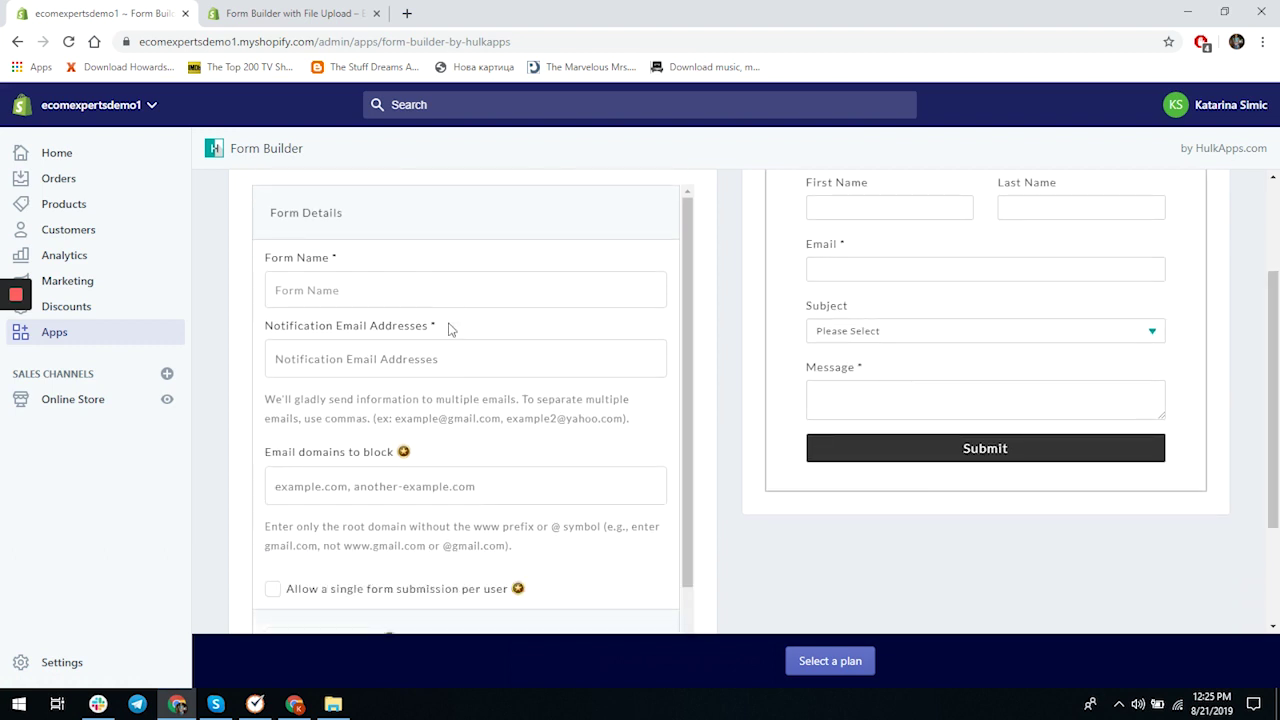
{"action": "left_click", "coordinate": [460, 291]}
{"action": "type", "text": "Ask a question"}
{"action": "left_click", "coordinate": [517, 356]}
{"action": "type", "text": "k"}
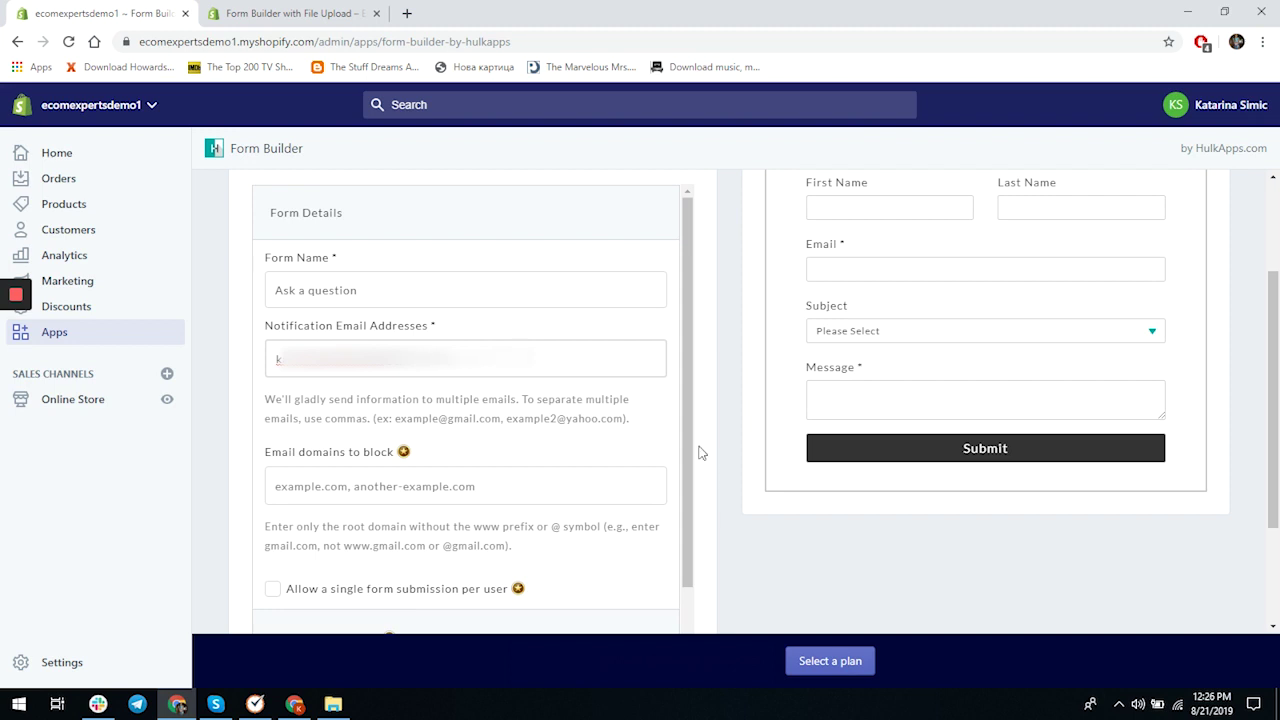
{"action": "left_click", "coordinate": [669, 424]}
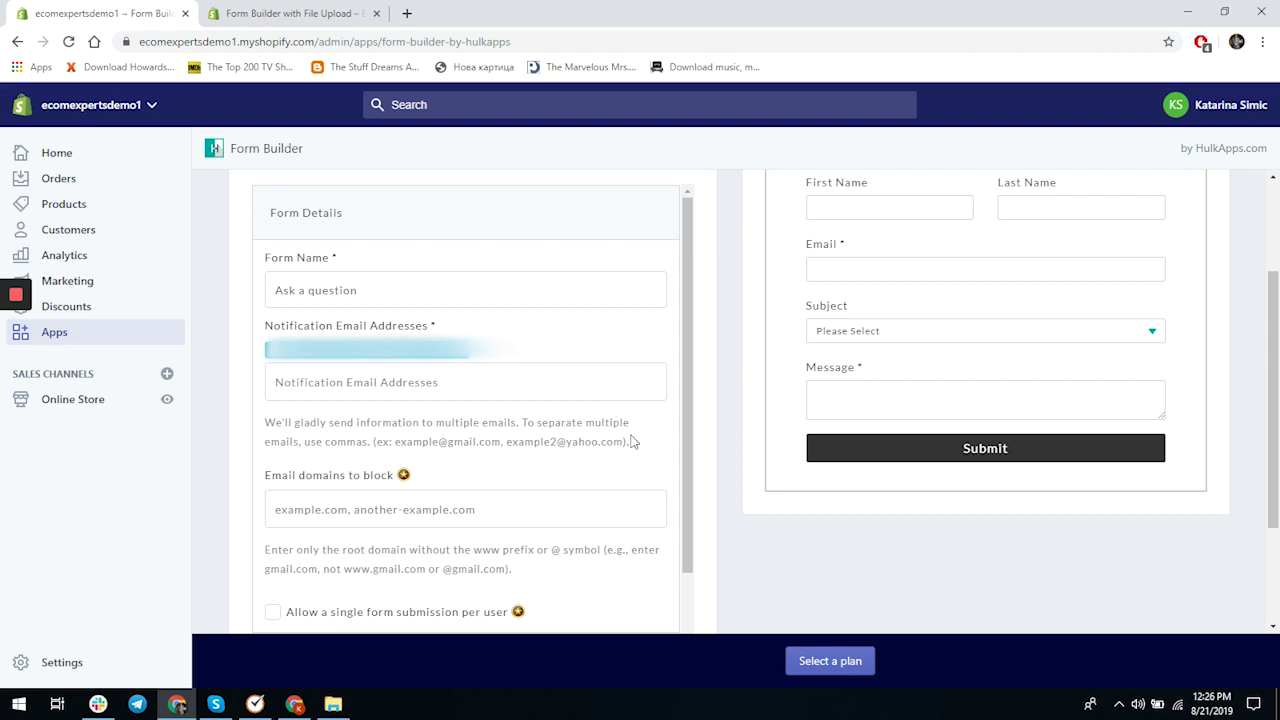
Try enabling Shopify Integration, which brings up an Upgrade Required notice.
{"action": "scroll", "coordinate": [632, 448], "scroll_direction": "down", "scroll_amount": 2}
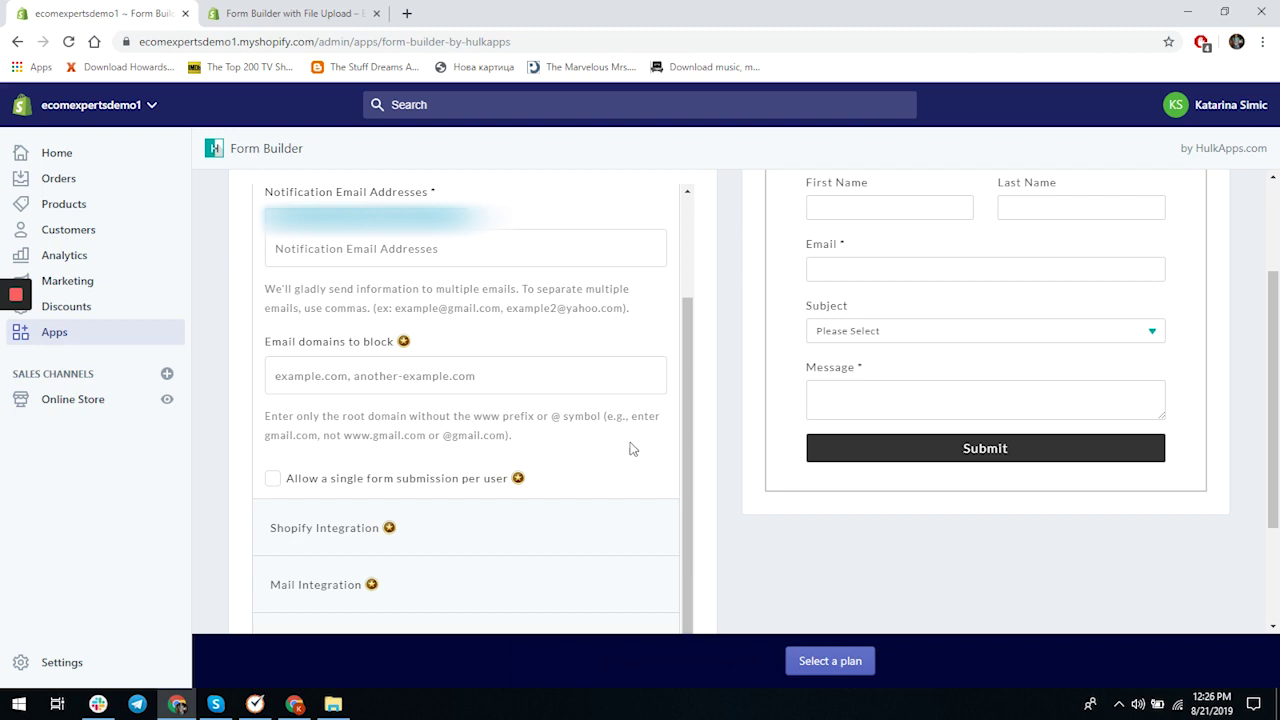
{"action": "scroll", "coordinate": [632, 448], "scroll_direction": "down", "scroll_amount": 1}
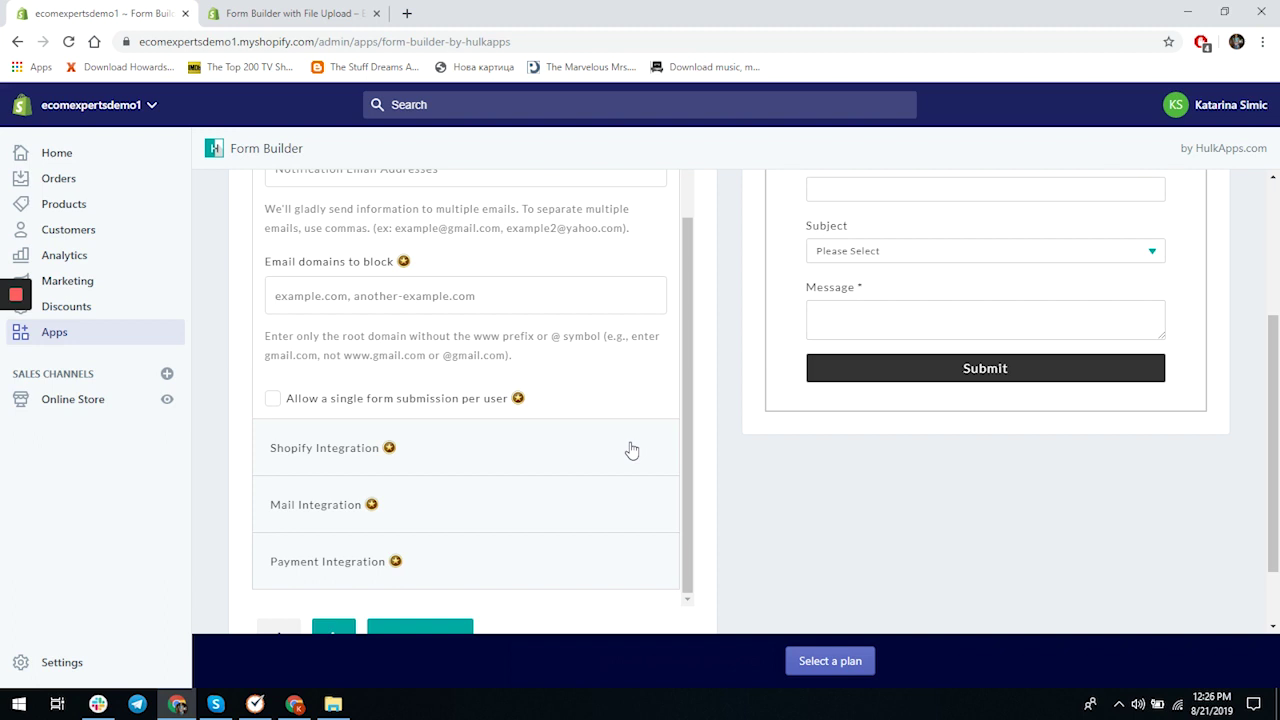
{"action": "left_click", "coordinate": [632, 450]}
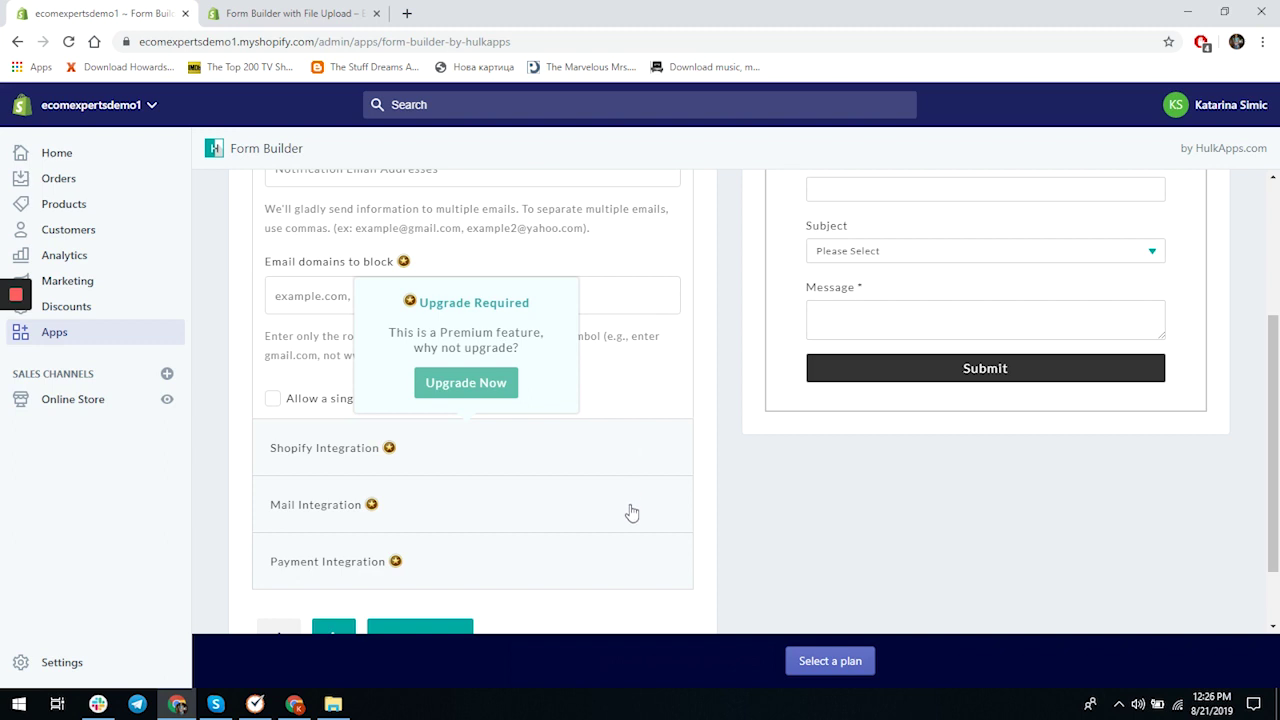
Close the Upgrade Required popup and go to the form's Content step.
{"action": "left_click", "coordinate": [676, 407]}
{"action": "scroll", "coordinate": [676, 407], "scroll_direction": "up", "scroll_amount": 10}
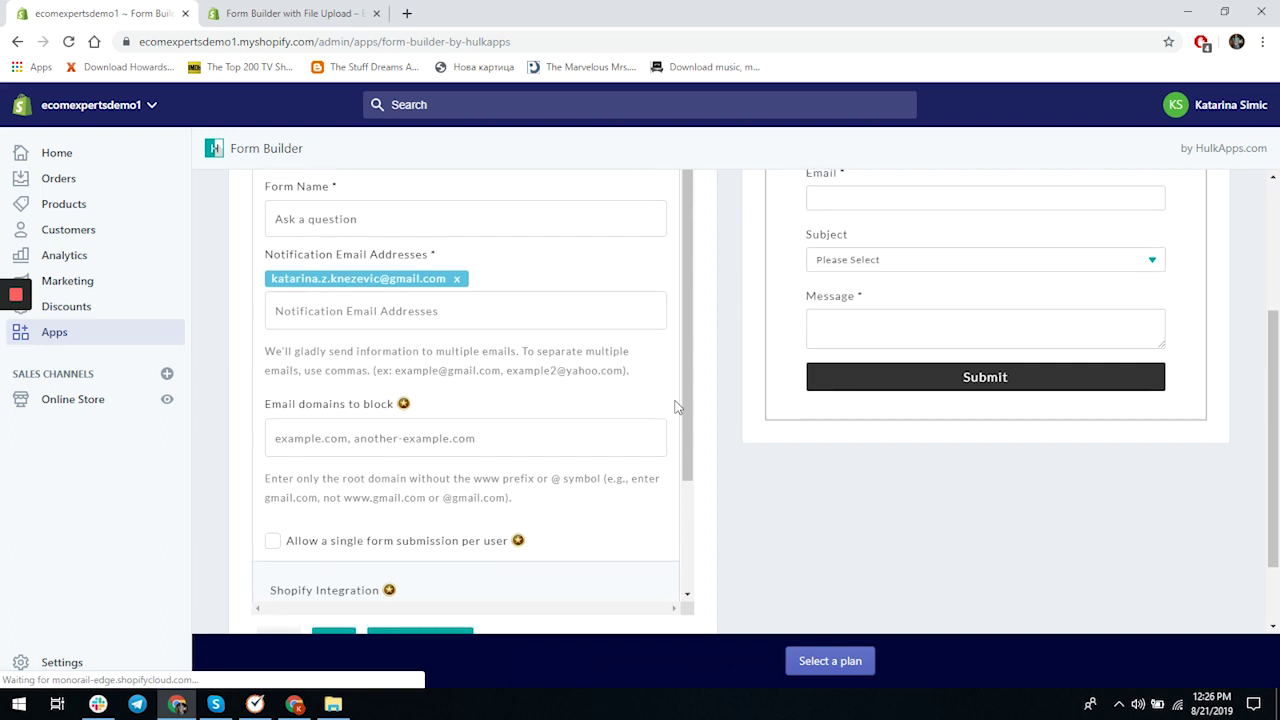
{"action": "scroll", "coordinate": [676, 407], "scroll_direction": "down", "scroll_amount": 2}
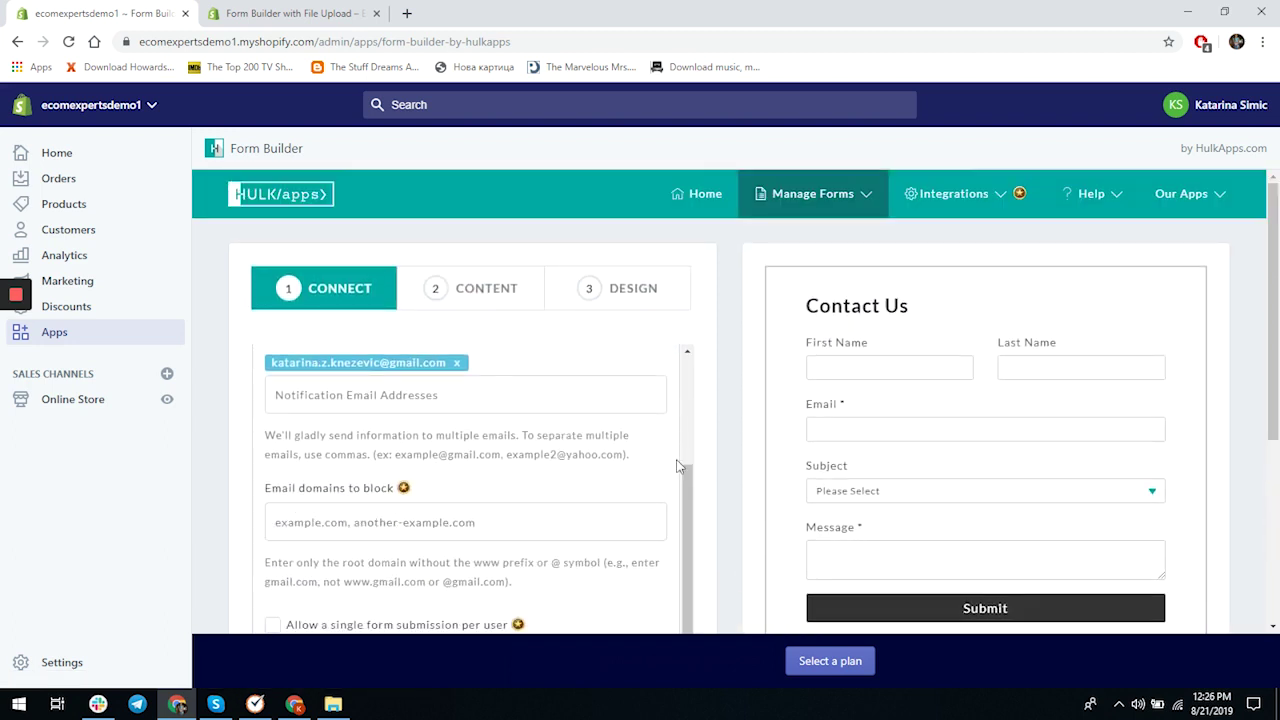
{"action": "scroll", "coordinate": [740, 517], "scroll_direction": "down", "scroll_amount": 3}
{"action": "scroll", "coordinate": [740, 517], "scroll_direction": "down", "scroll_amount": 1}
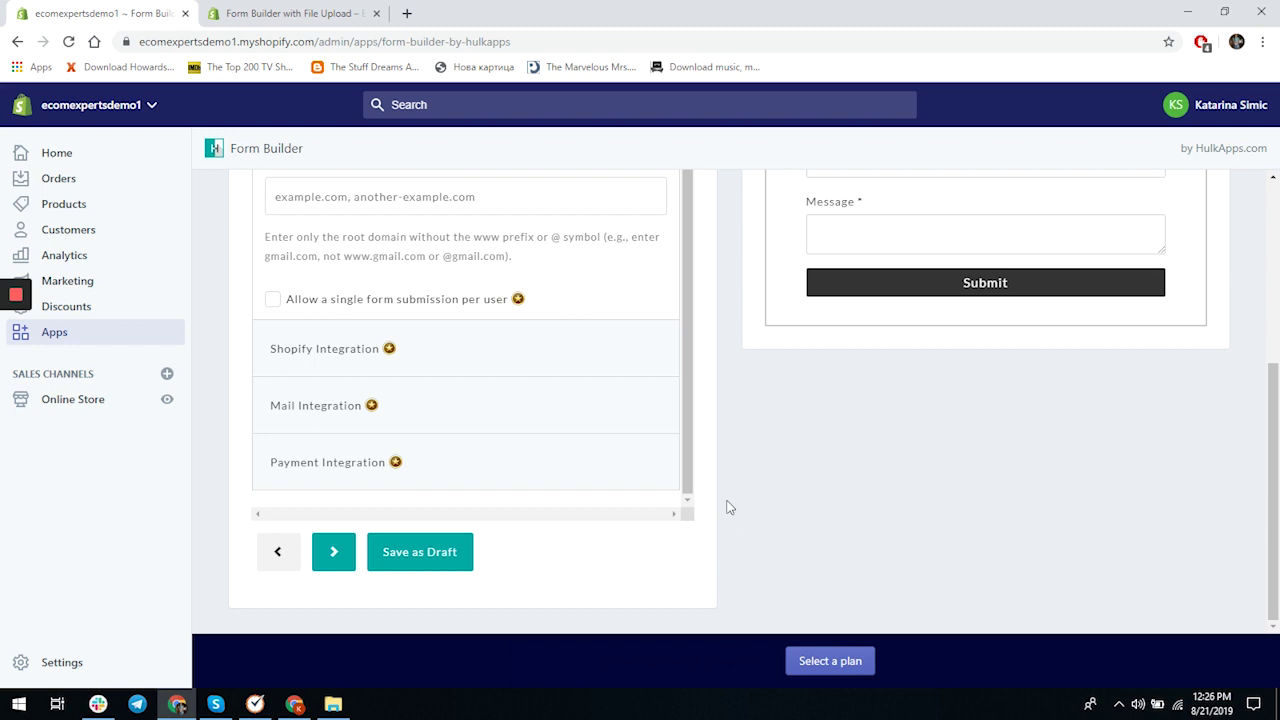
{"action": "scroll", "coordinate": [727, 507], "scroll_direction": "up", "scroll_amount": 4}
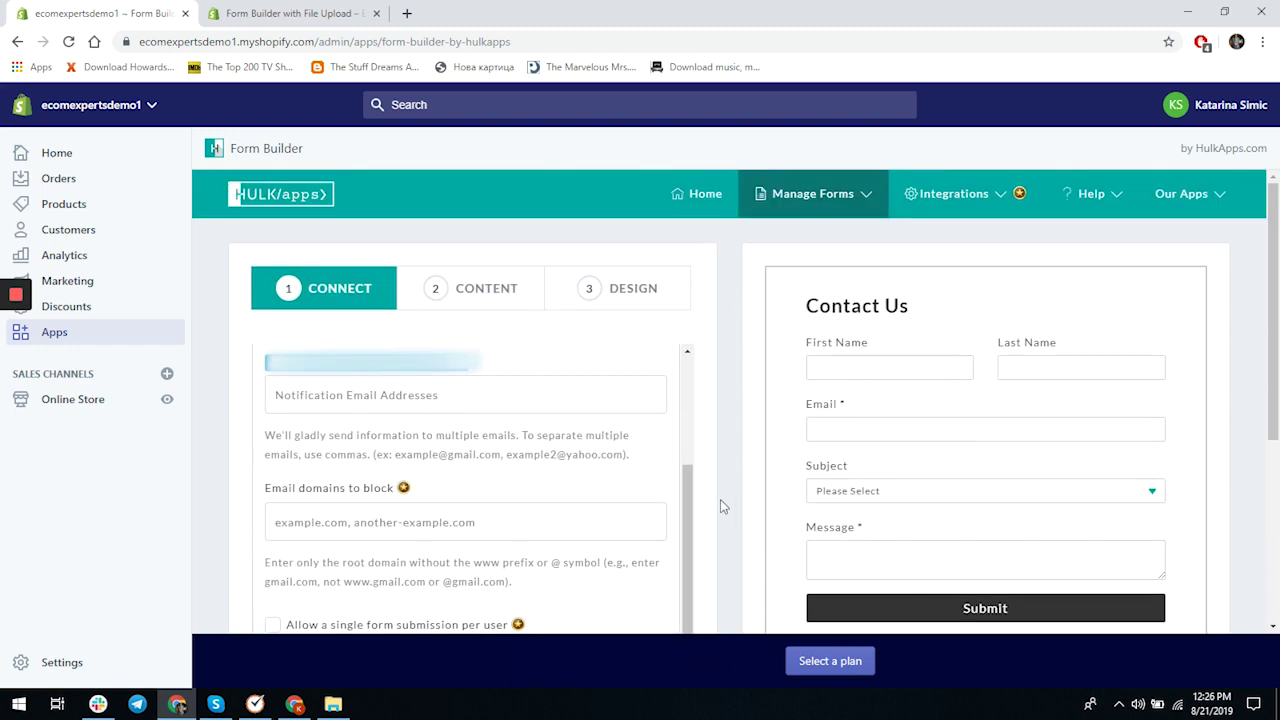
{"action": "left_click", "coordinate": [521, 308]}
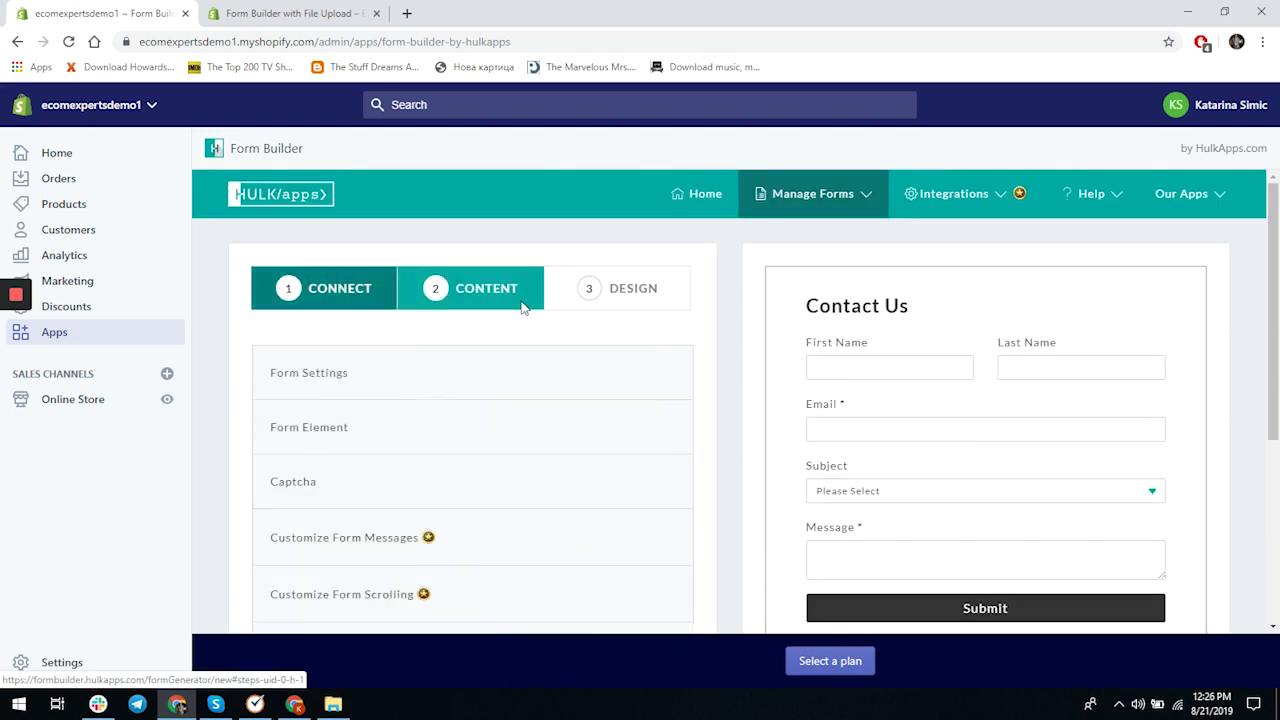
In Form Settings, set title 'Ask a question' and description 'Drop us a question'.
{"action": "scroll", "coordinate": [745, 305], "scroll_direction": "down", "scroll_amount": 1}
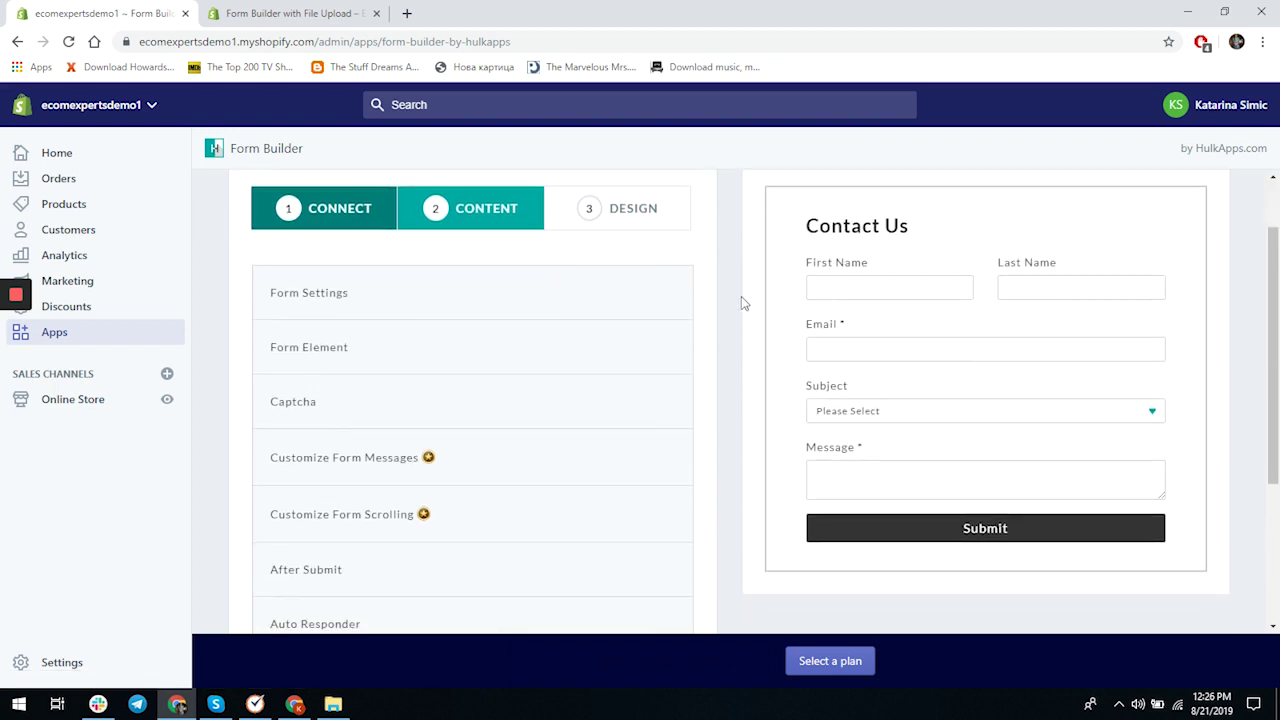
{"action": "left_click", "coordinate": [656, 310]}
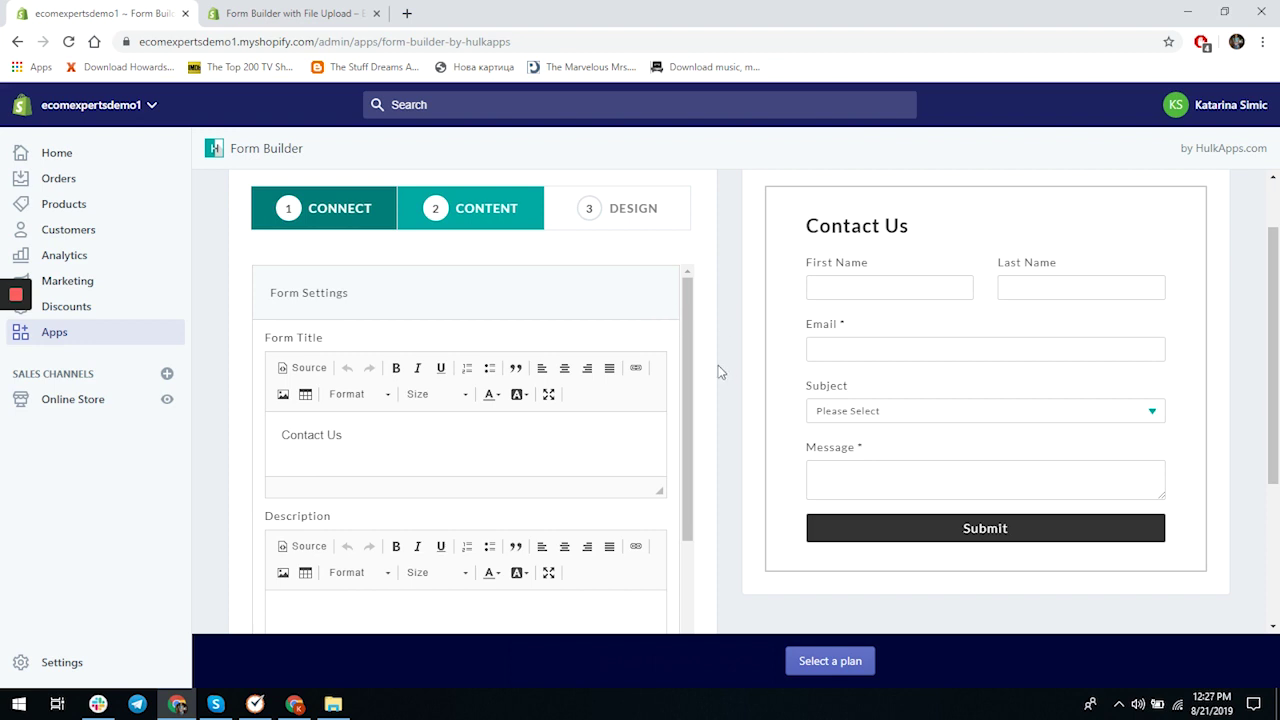
{"action": "triple_click", "coordinate": [533, 426]}
{"action": "type", "text": "Ask"}
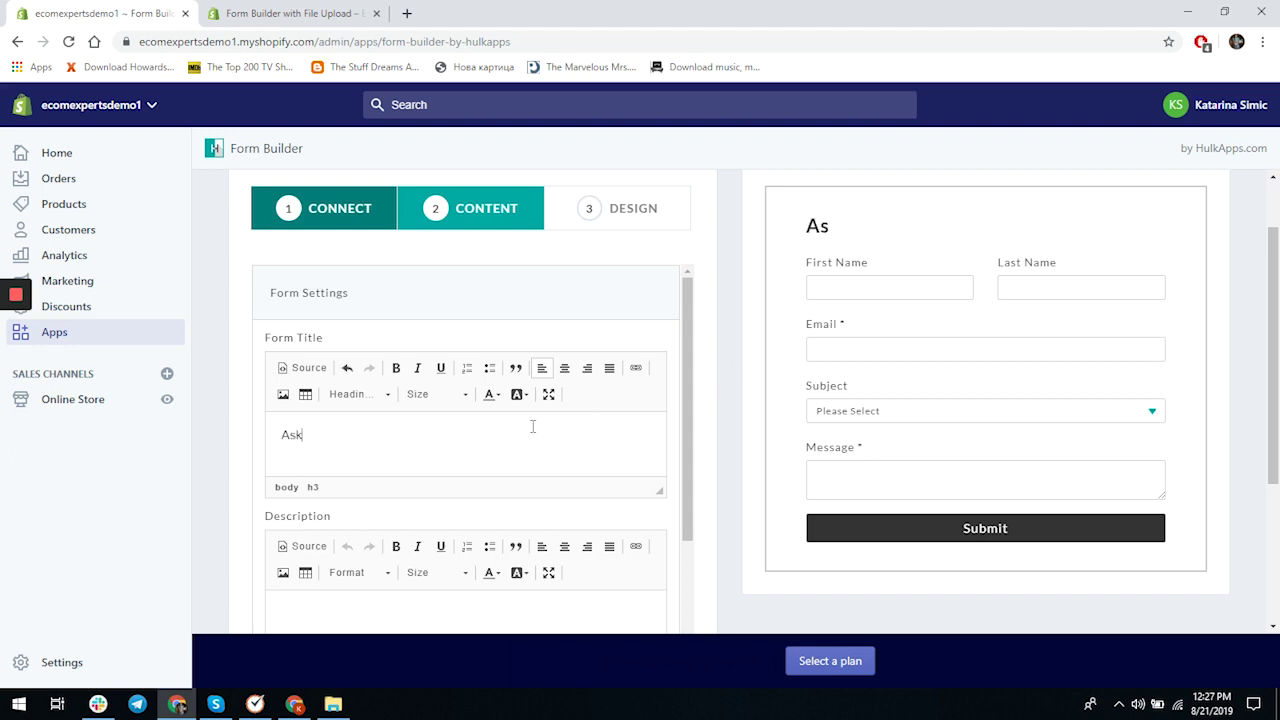
{"action": "type", "text": " a question"}
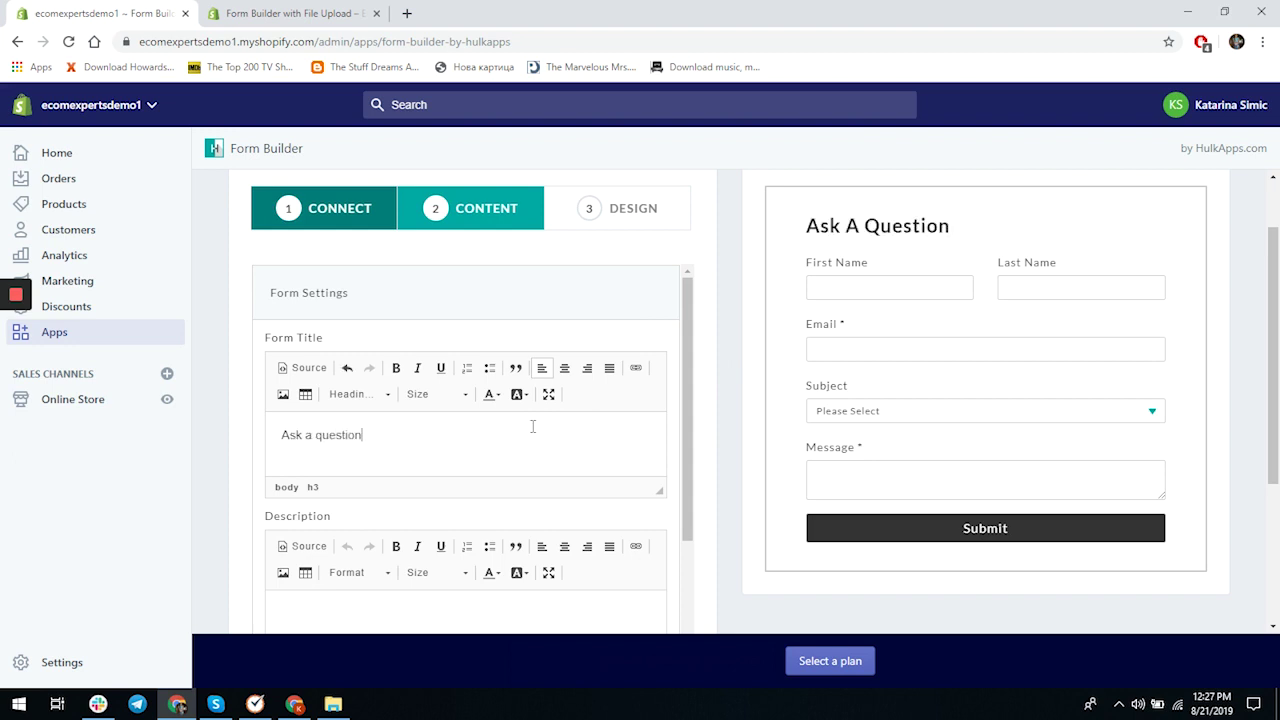
{"action": "key", "text": "Tab"}
{"action": "type", "text": "Drop us "}
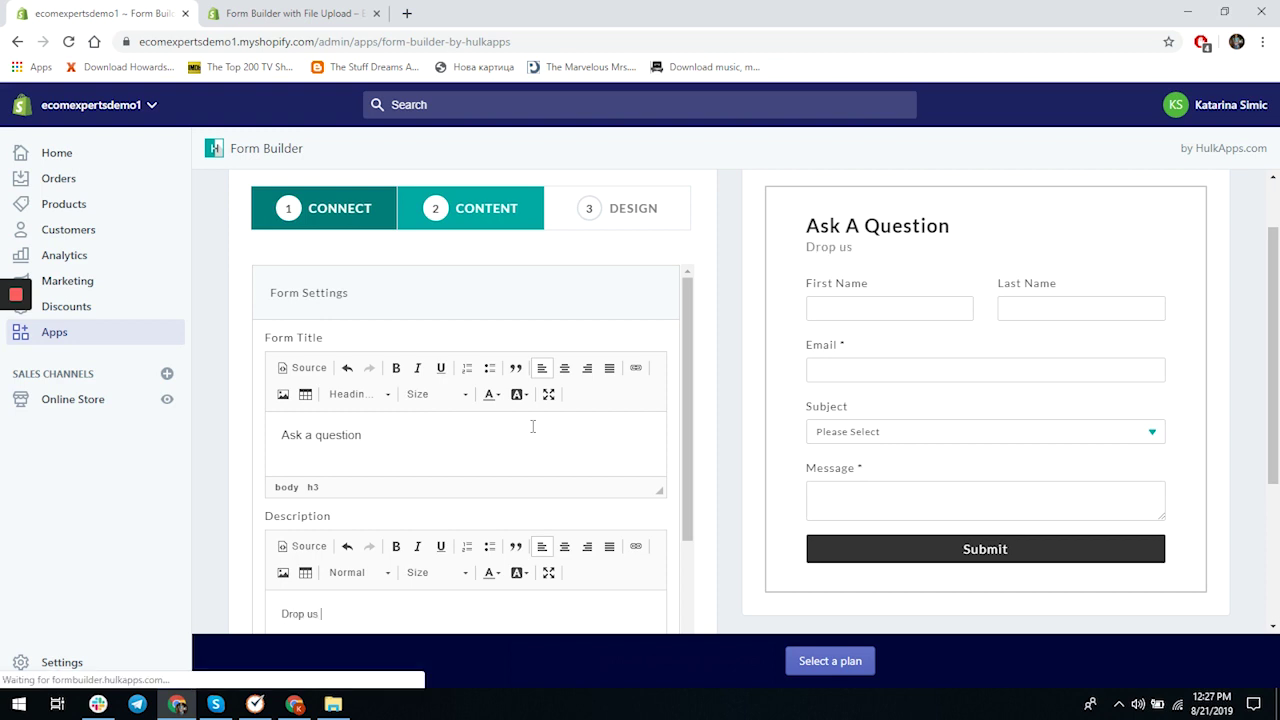
{"action": "type", "text": "a quest"}
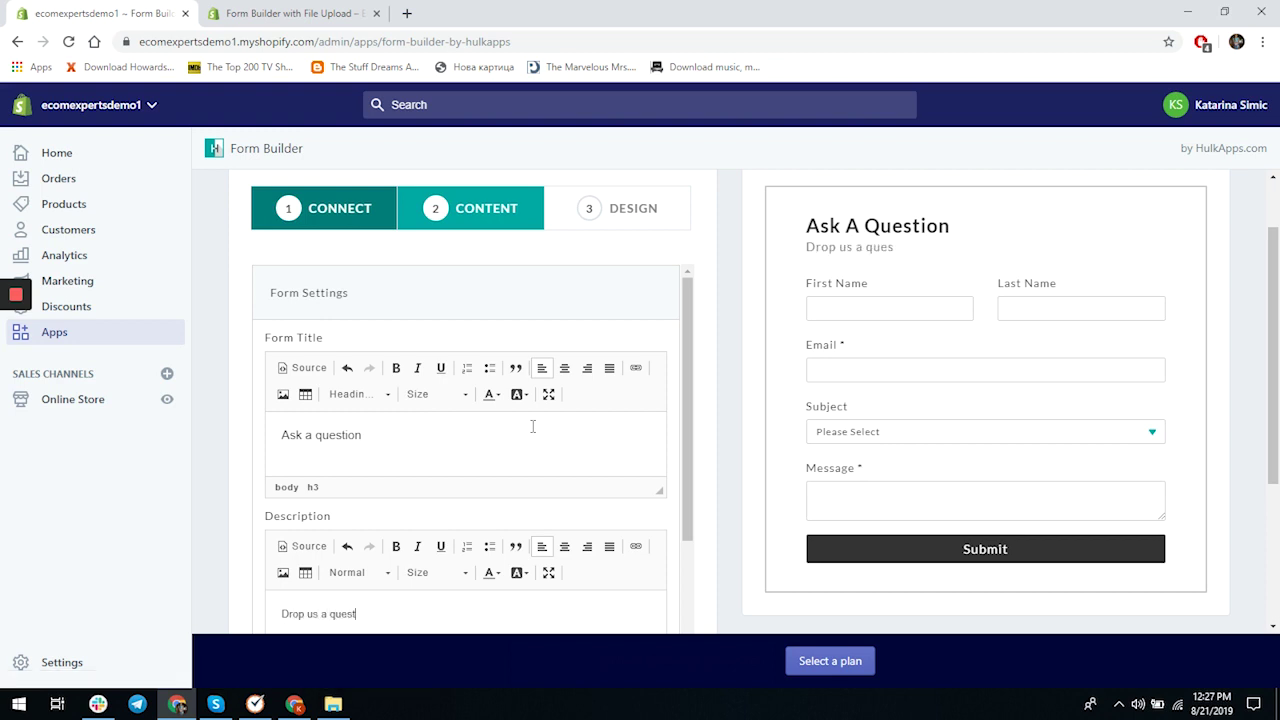
{"action": "type", "text": "ion"}
{"action": "scroll", "coordinate": [533, 430], "scroll_direction": "down", "scroll_amount": 2}
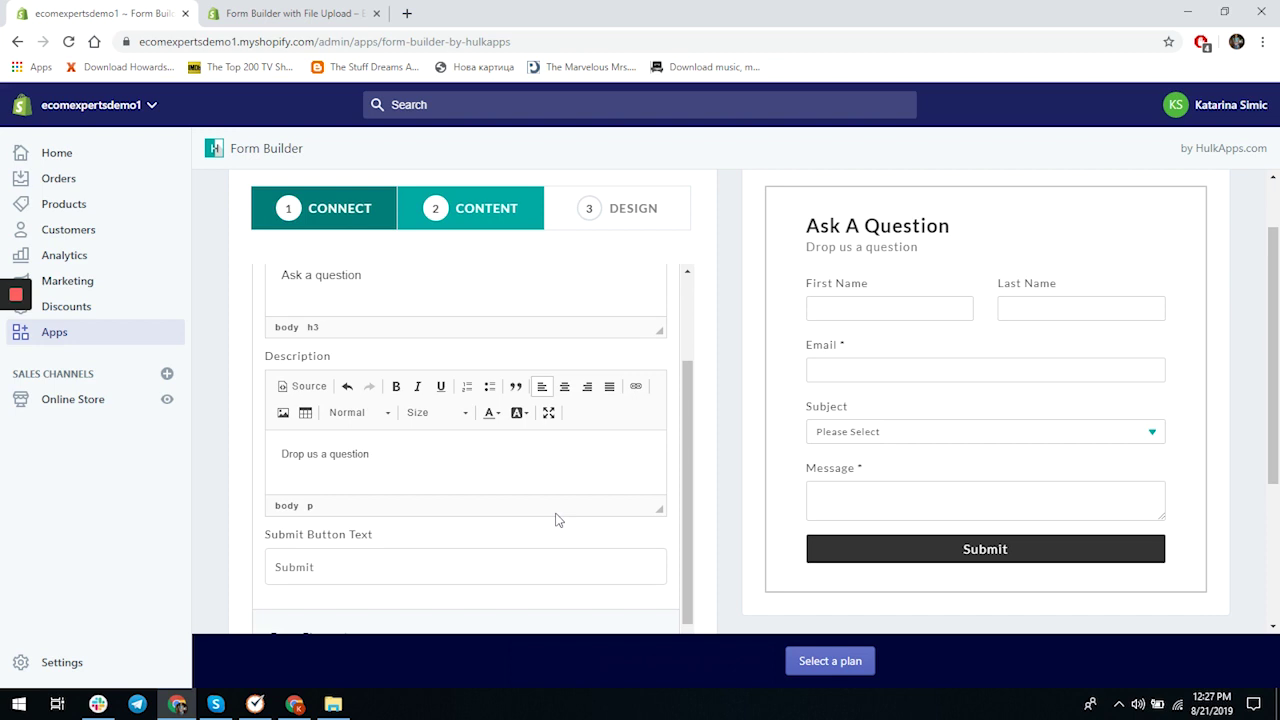
{"action": "scroll", "coordinate": [558, 520], "scroll_direction": "down", "scroll_amount": 1}
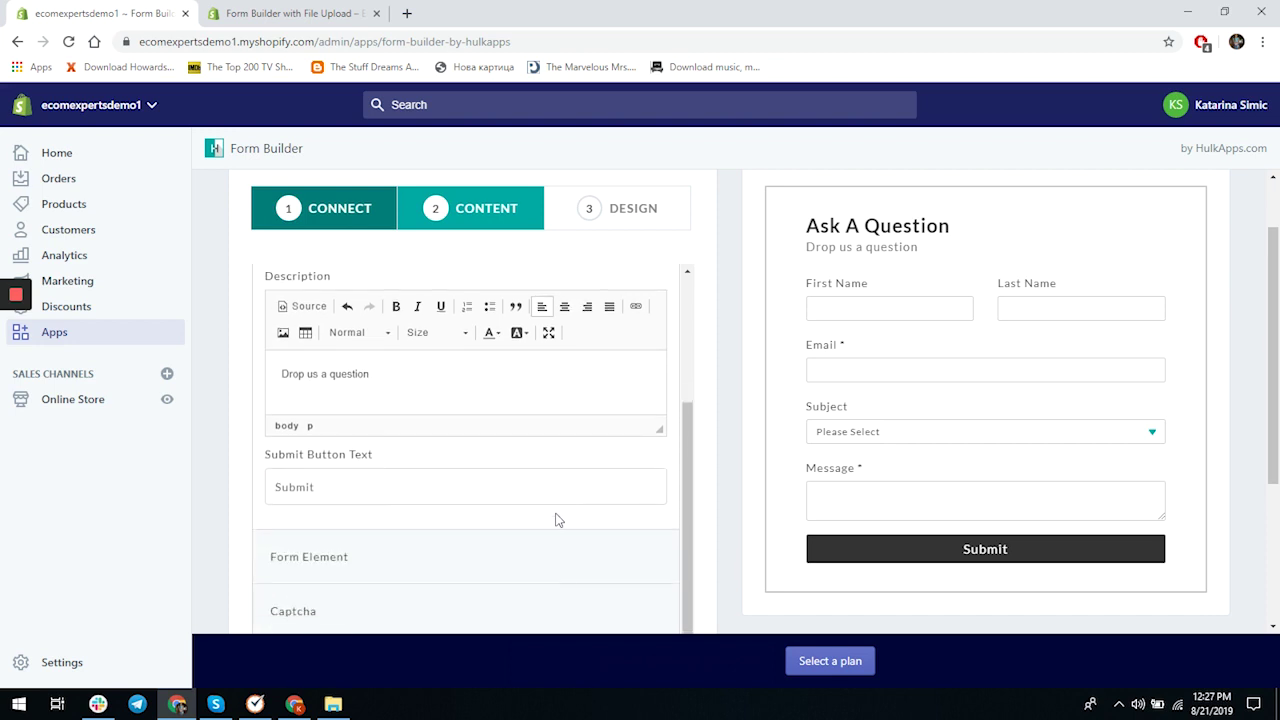
Delete the Last Name field from the form's elements.
{"action": "left_click", "coordinate": [534, 553]}
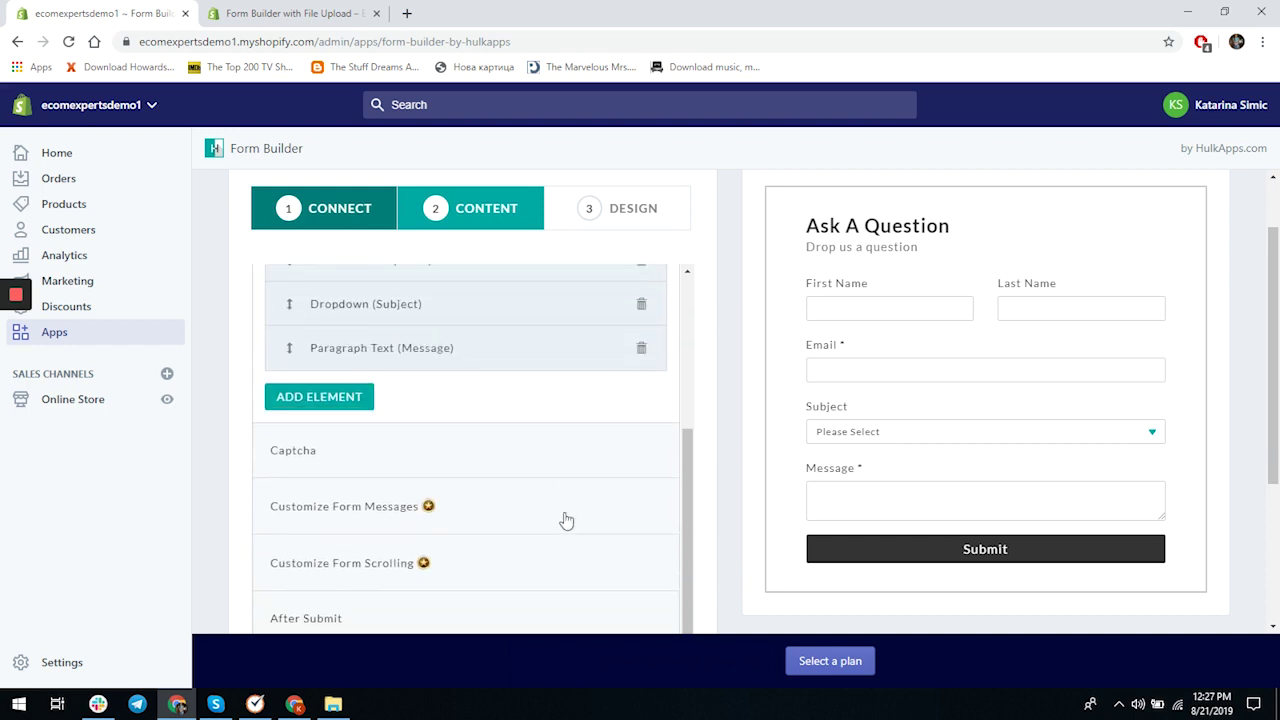
{"action": "scroll", "coordinate": [663, 466], "scroll_direction": "up", "scroll_amount": 2}
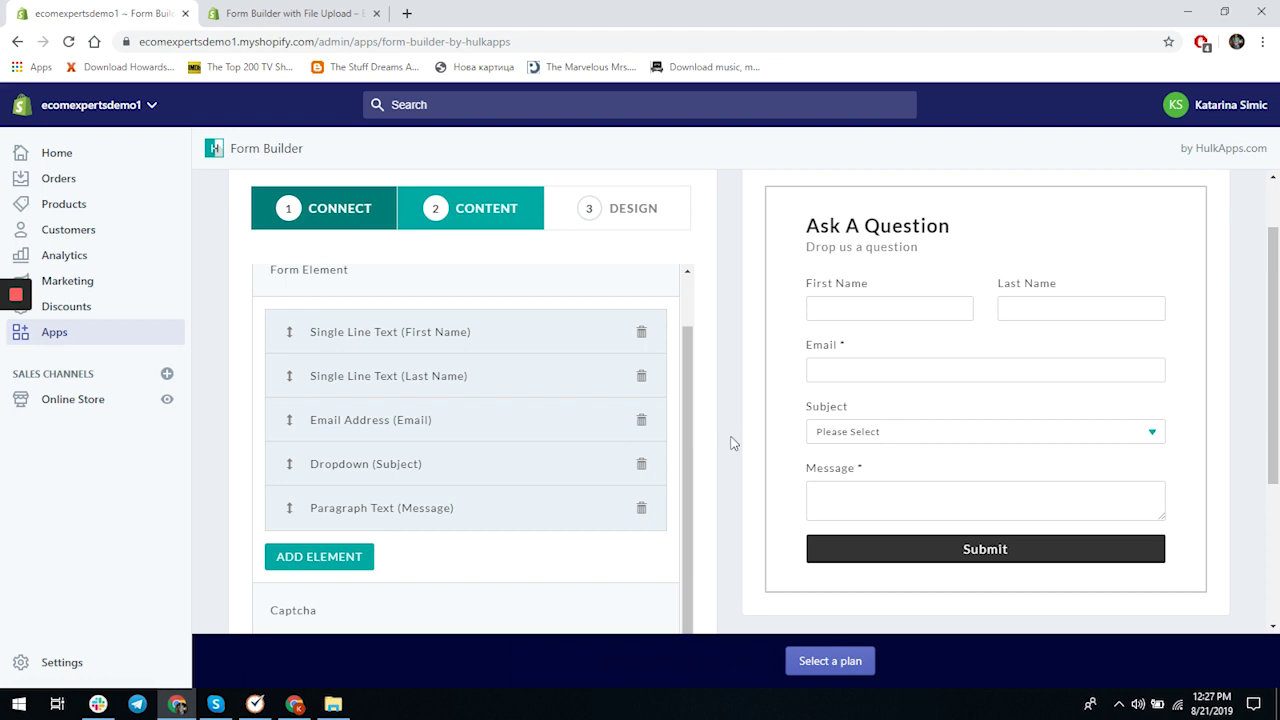
{"action": "left_click", "coordinate": [438, 333]}
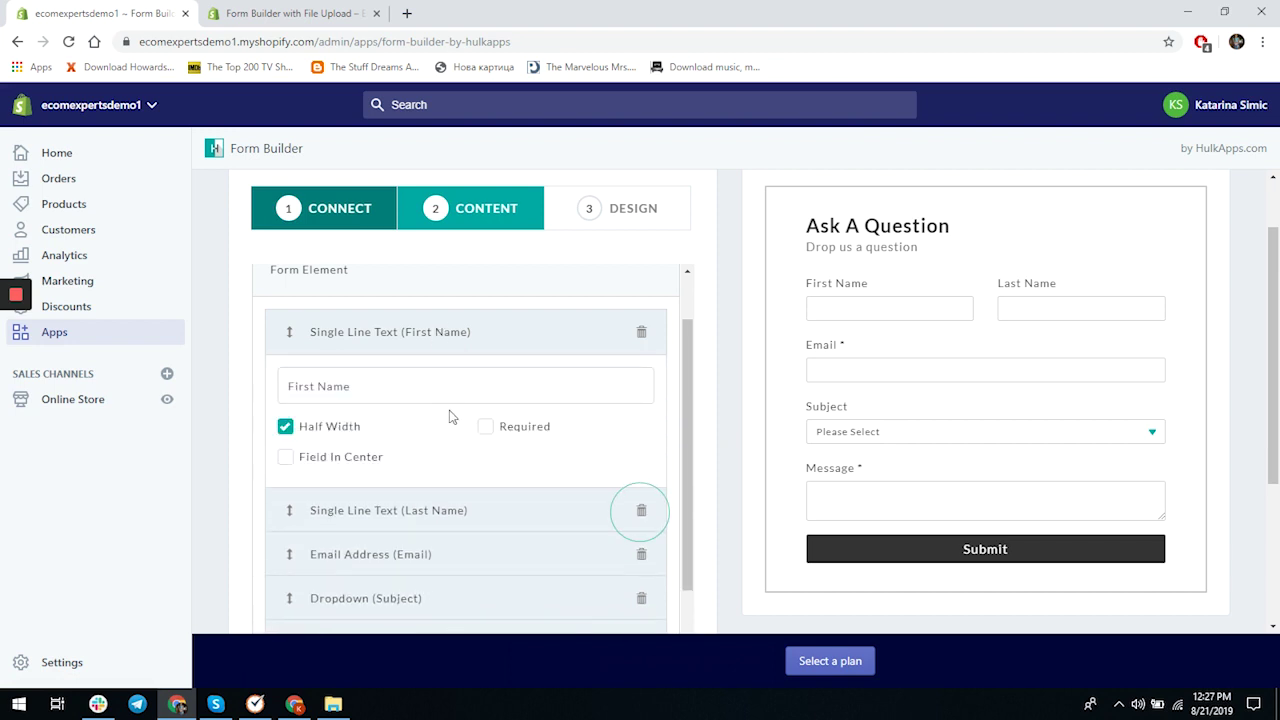
{"action": "scroll", "coordinate": [650, 442], "scroll_direction": "down", "scroll_amount": 1}
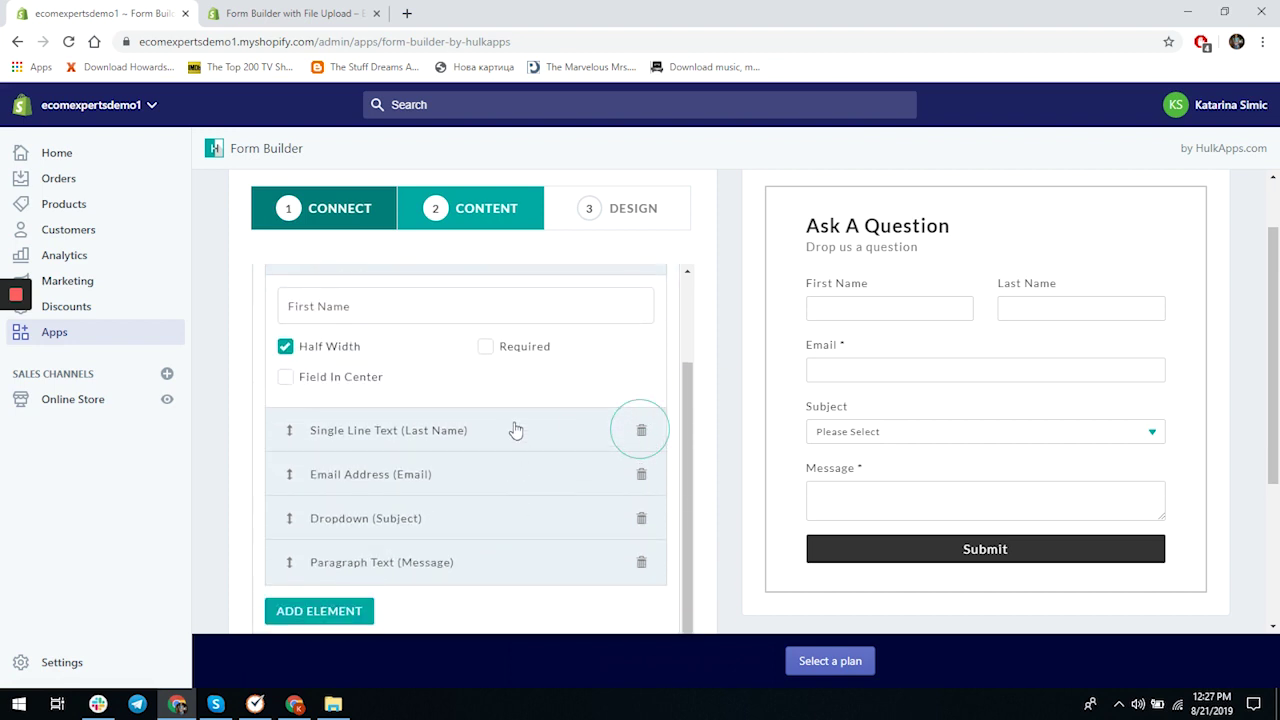
{"action": "left_click", "coordinate": [514, 430]}
{"action": "left_click", "coordinate": [641, 433]}
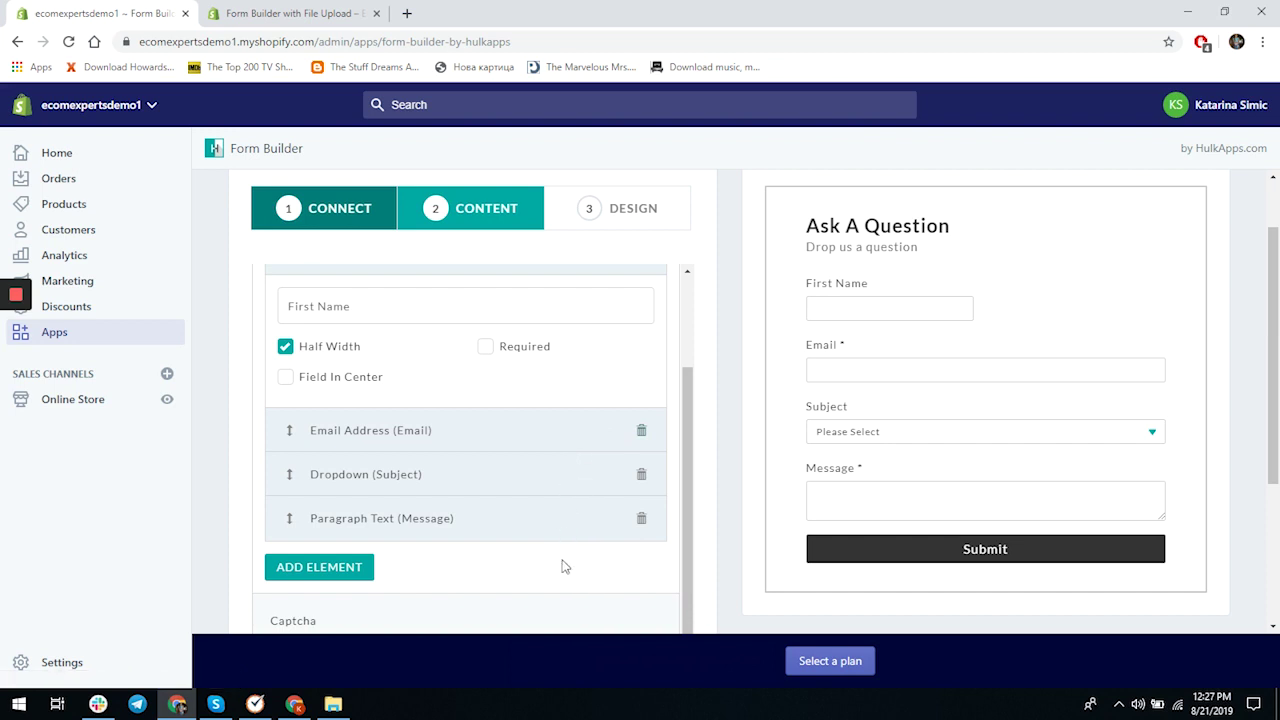
Add a File Upload element to the form.
{"action": "scroll", "coordinate": [422, 474], "scroll_direction": "down", "scroll_amount": 1}
{"action": "left_click", "coordinate": [322, 489]}
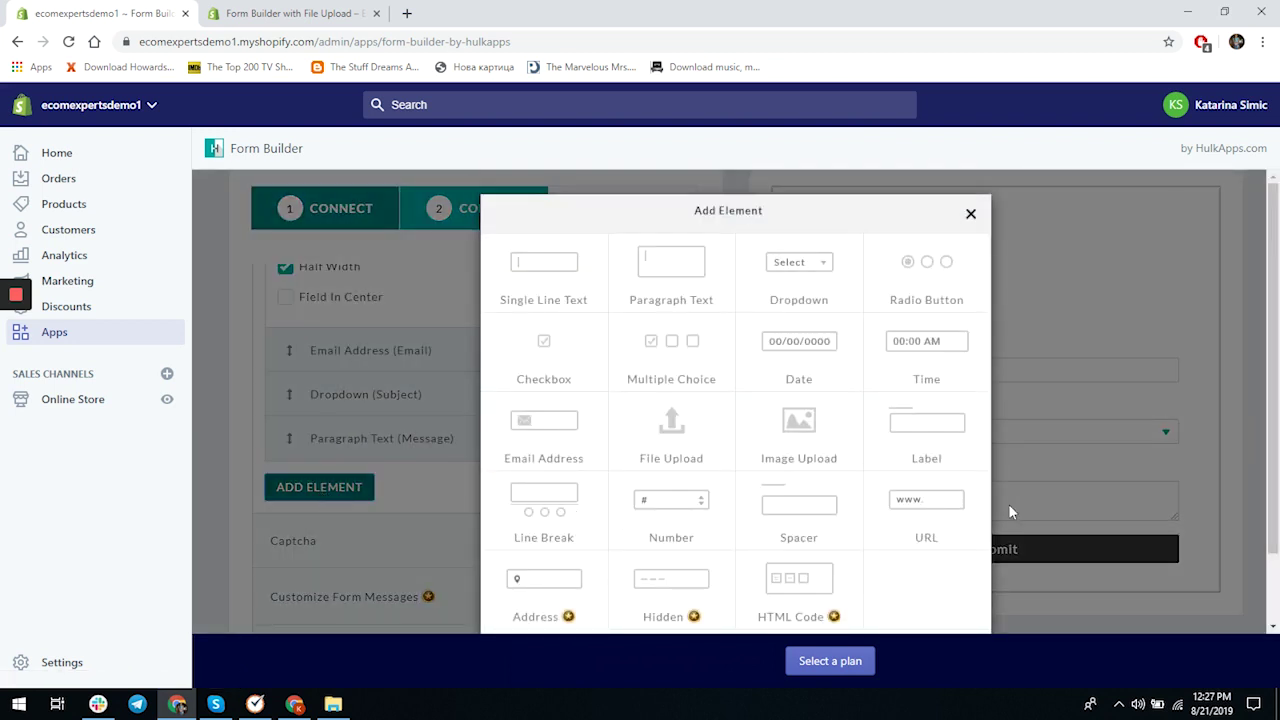
{"action": "scroll", "coordinate": [1006, 517], "scroll_direction": "down", "scroll_amount": 1}
{"action": "left_click", "coordinate": [677, 355]}
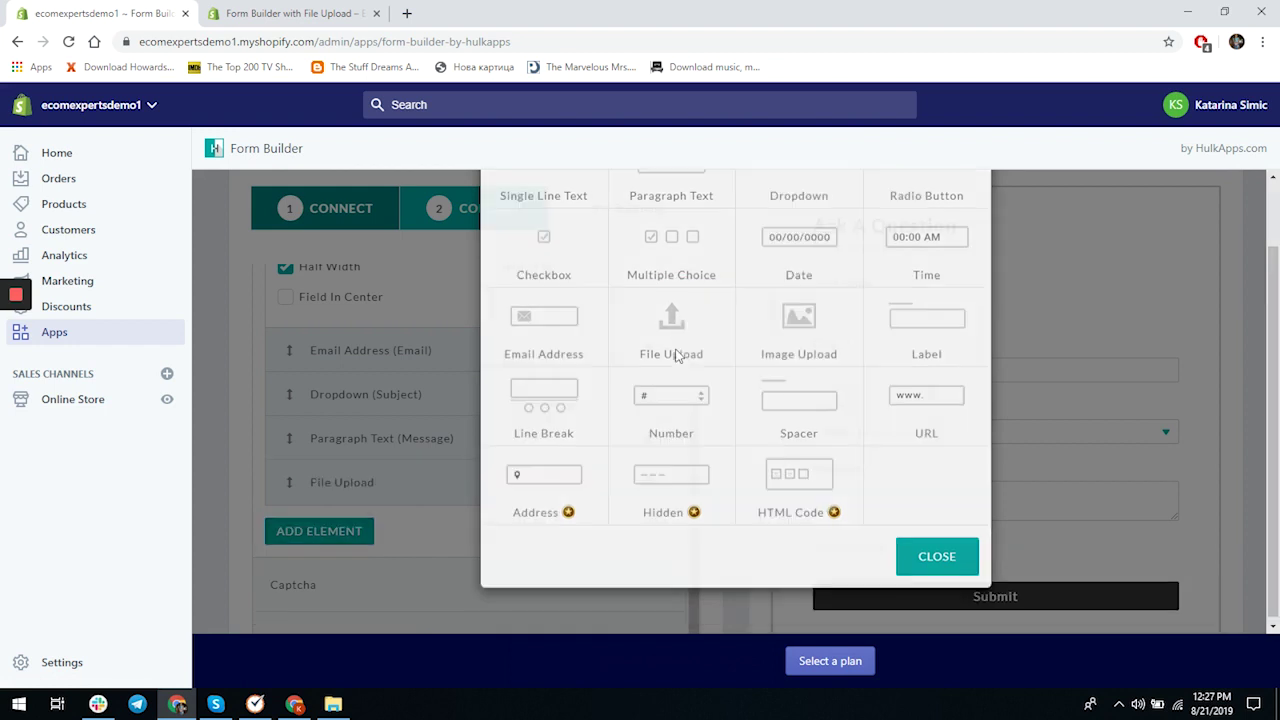
{"action": "scroll", "coordinate": [489, 555], "scroll_direction": "down", "scroll_amount": 3}
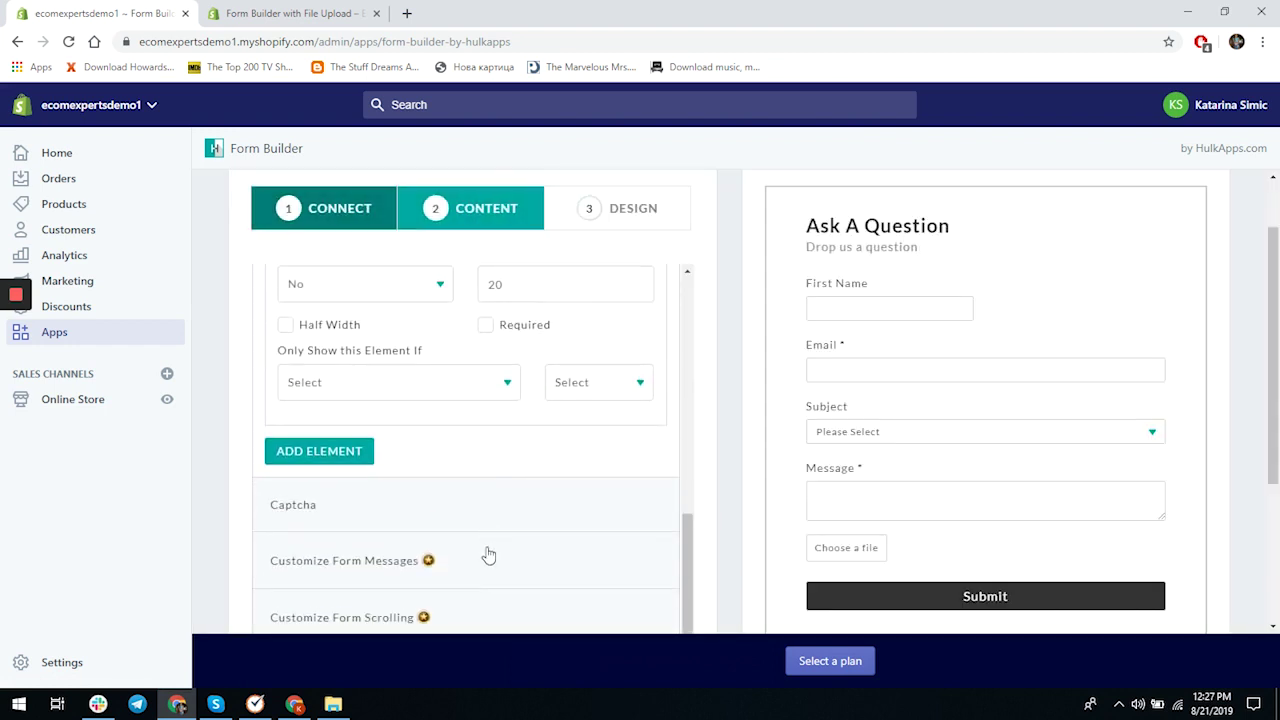
{"action": "left_click", "coordinate": [430, 504]}
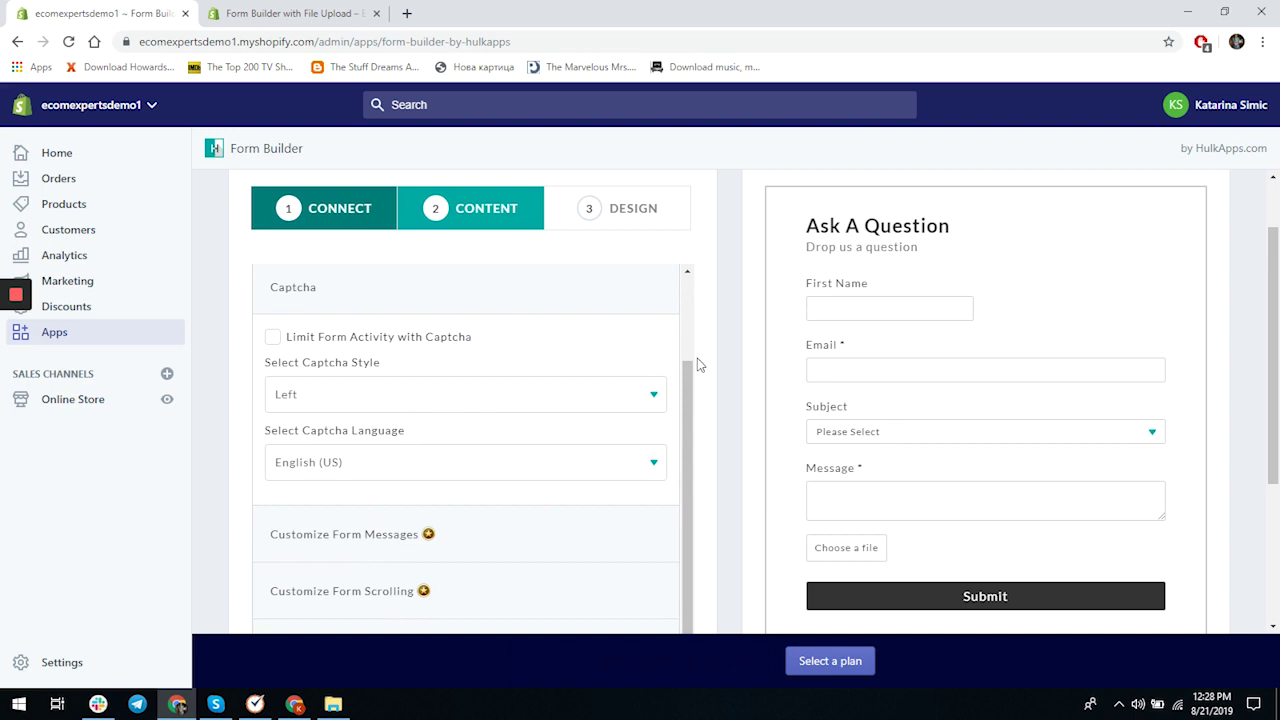
Turn on 'Limit Form Activity with Captcha' with the captcha style set to Center.
{"action": "left_click", "coordinate": [273, 336]}
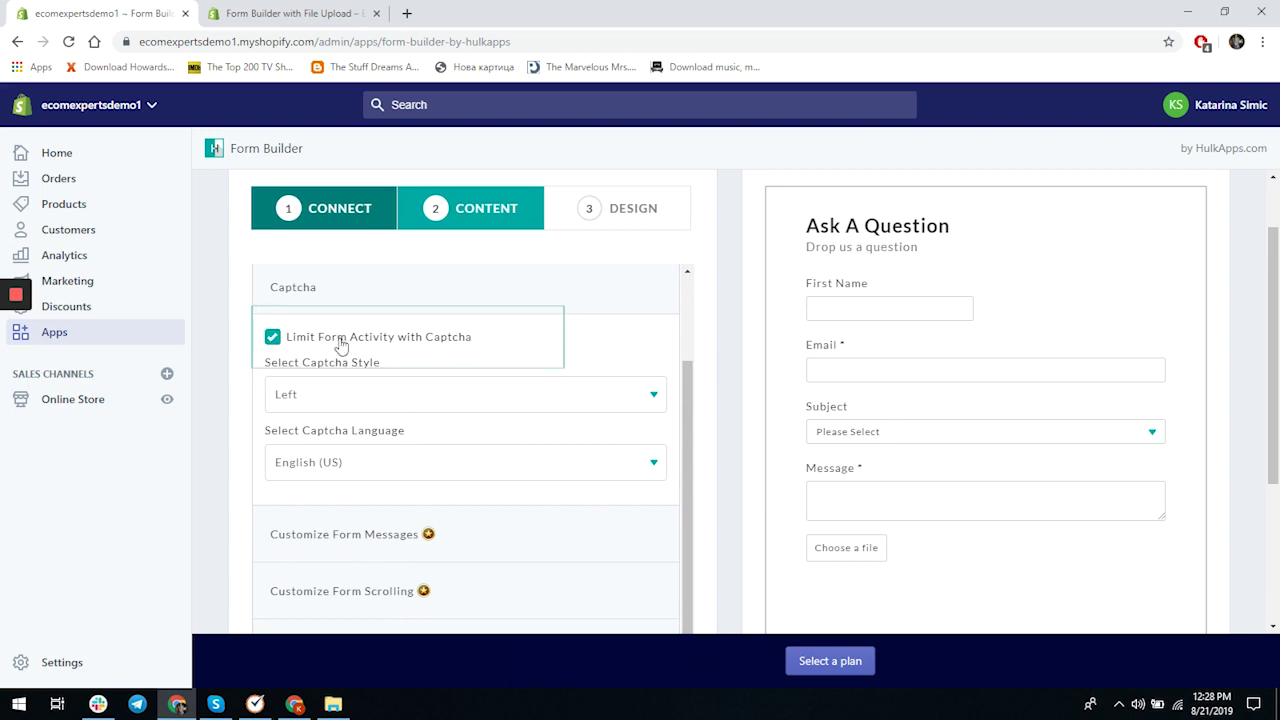
{"action": "left_click", "coordinate": [636, 396]}
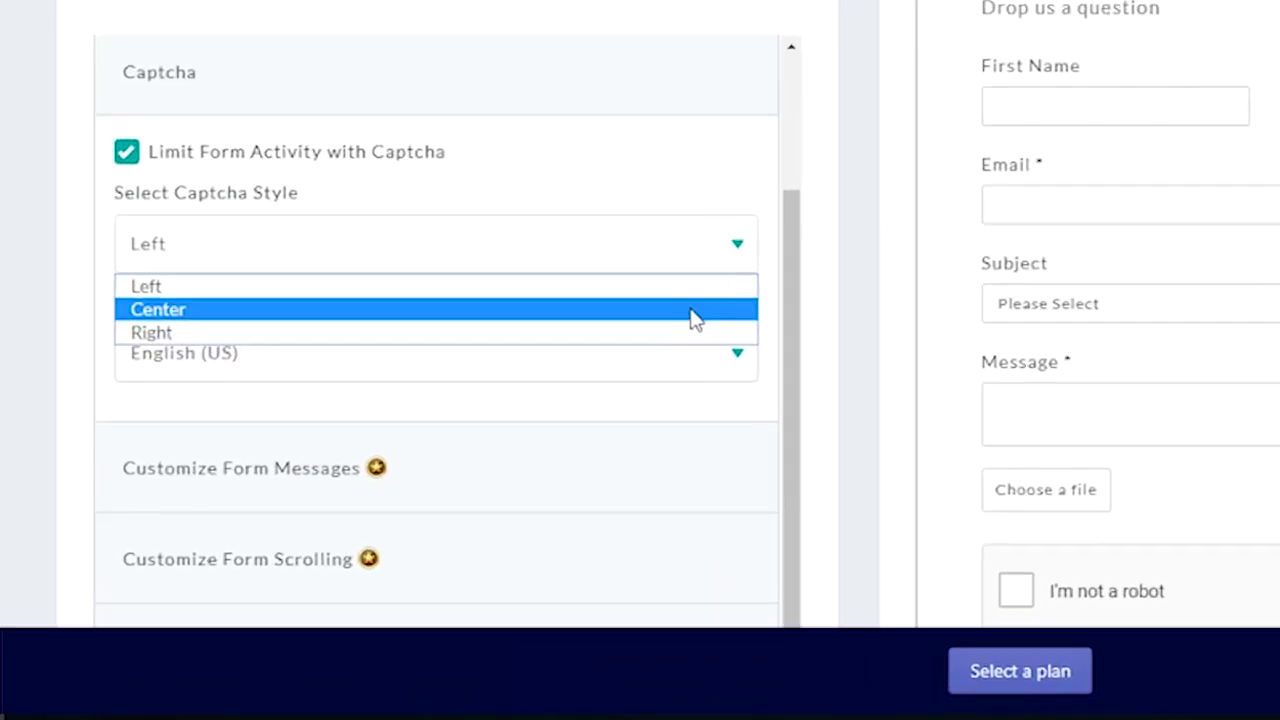
{"action": "left_click", "coordinate": [625, 437]}
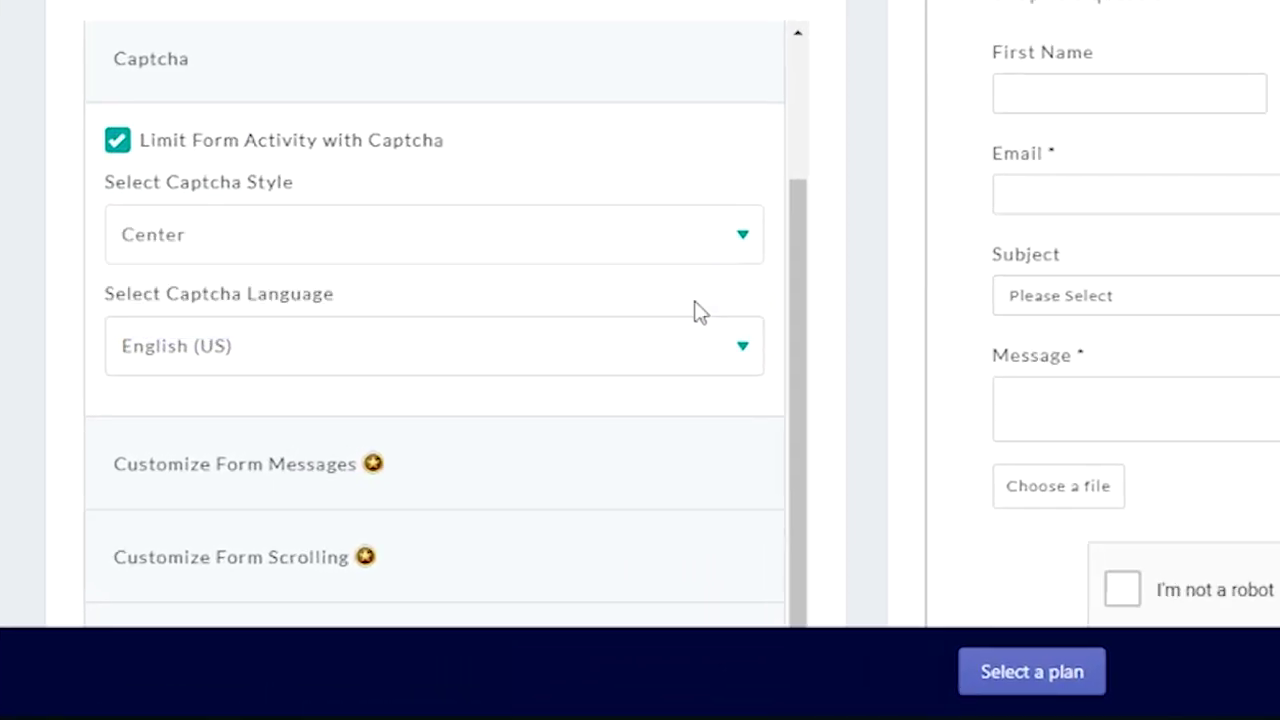
{"action": "scroll", "coordinate": [812, 316], "scroll_direction": "down", "scroll_amount": 1}
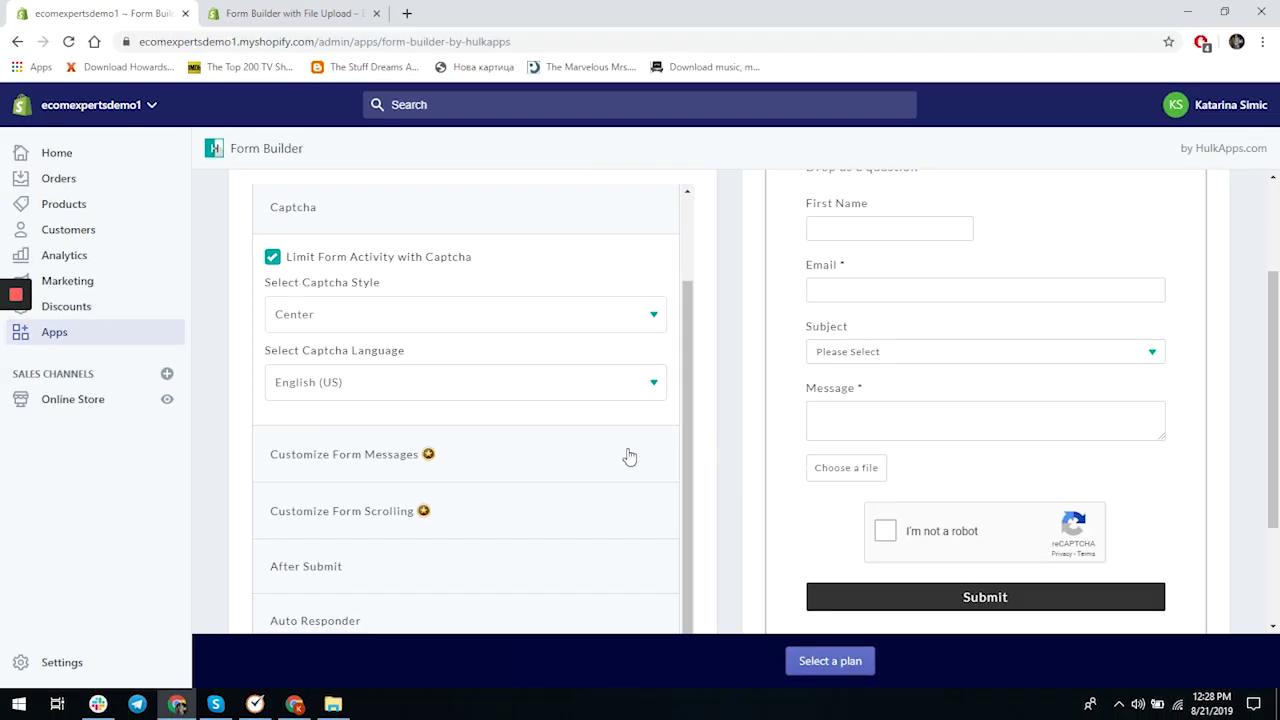
{"action": "mouse_move", "coordinate": [488, 469]}
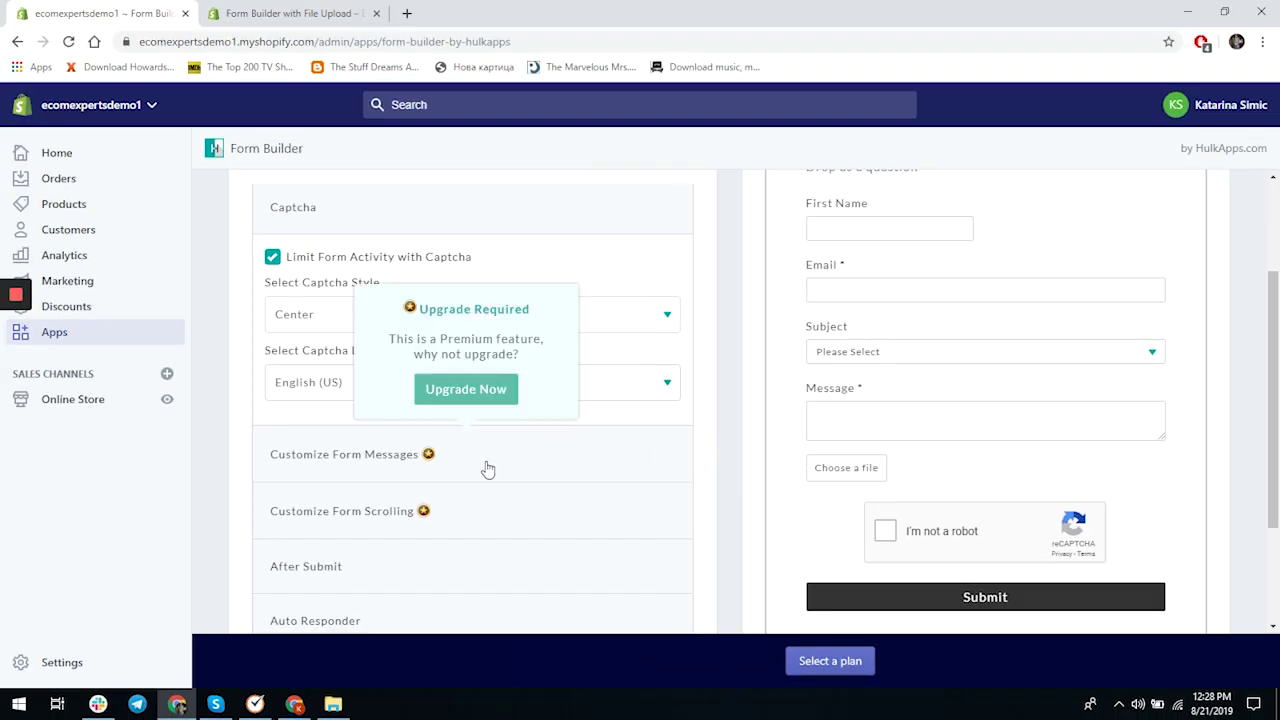
{"action": "mouse_move", "coordinate": [579, 504]}
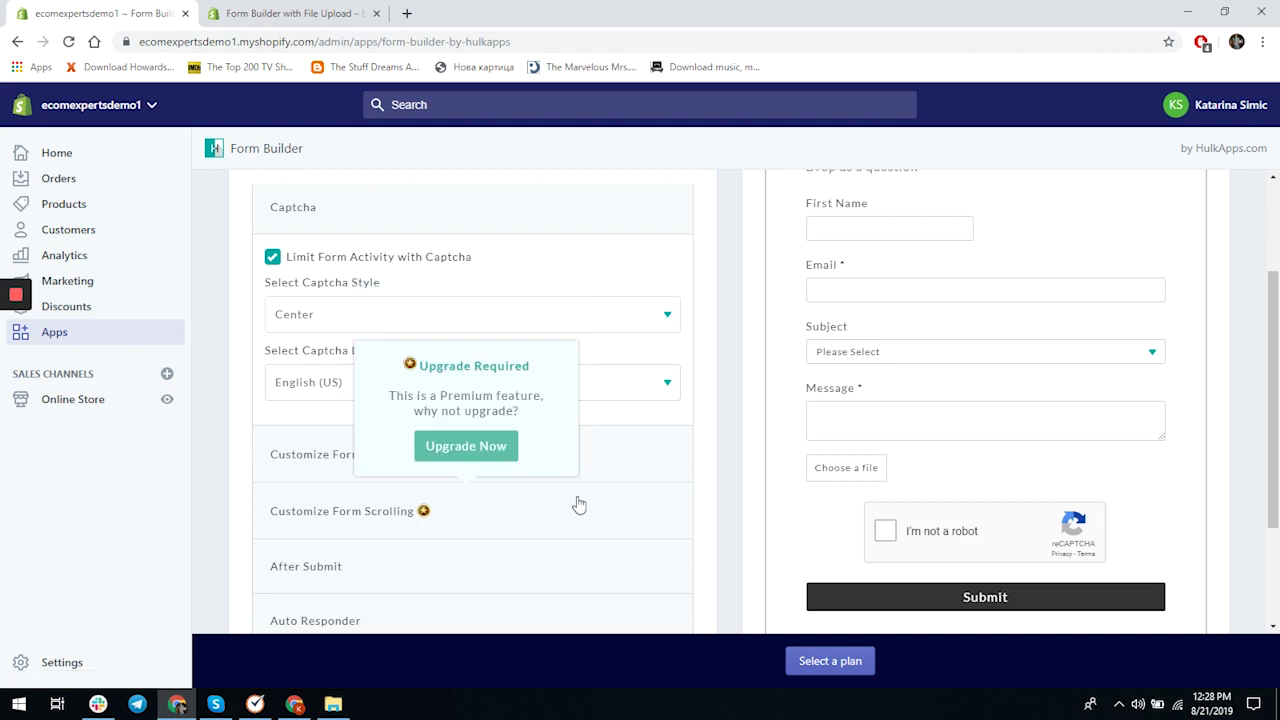
{"action": "left_click", "coordinate": [651, 554]}
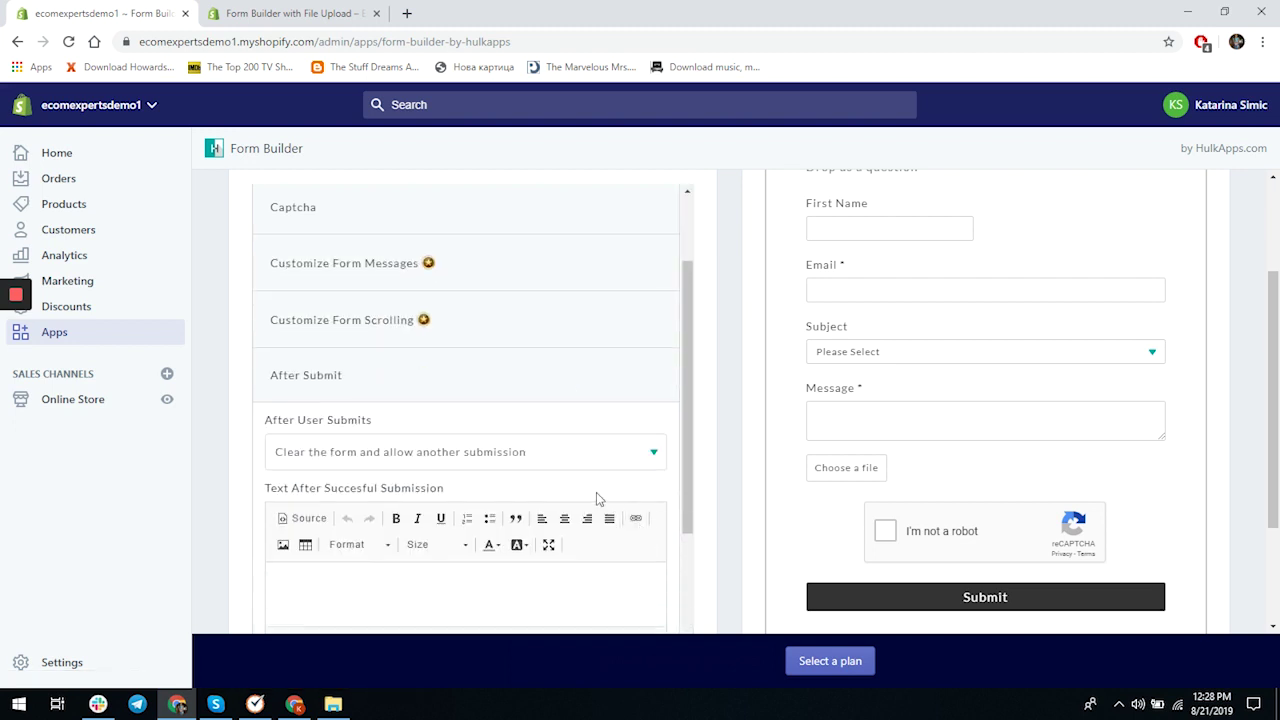
Set After User Submits to 'Allow Only One Entry at a Time' and review Auto Responder settings.
{"action": "scroll", "coordinate": [596, 498], "scroll_direction": "down", "scroll_amount": 2}
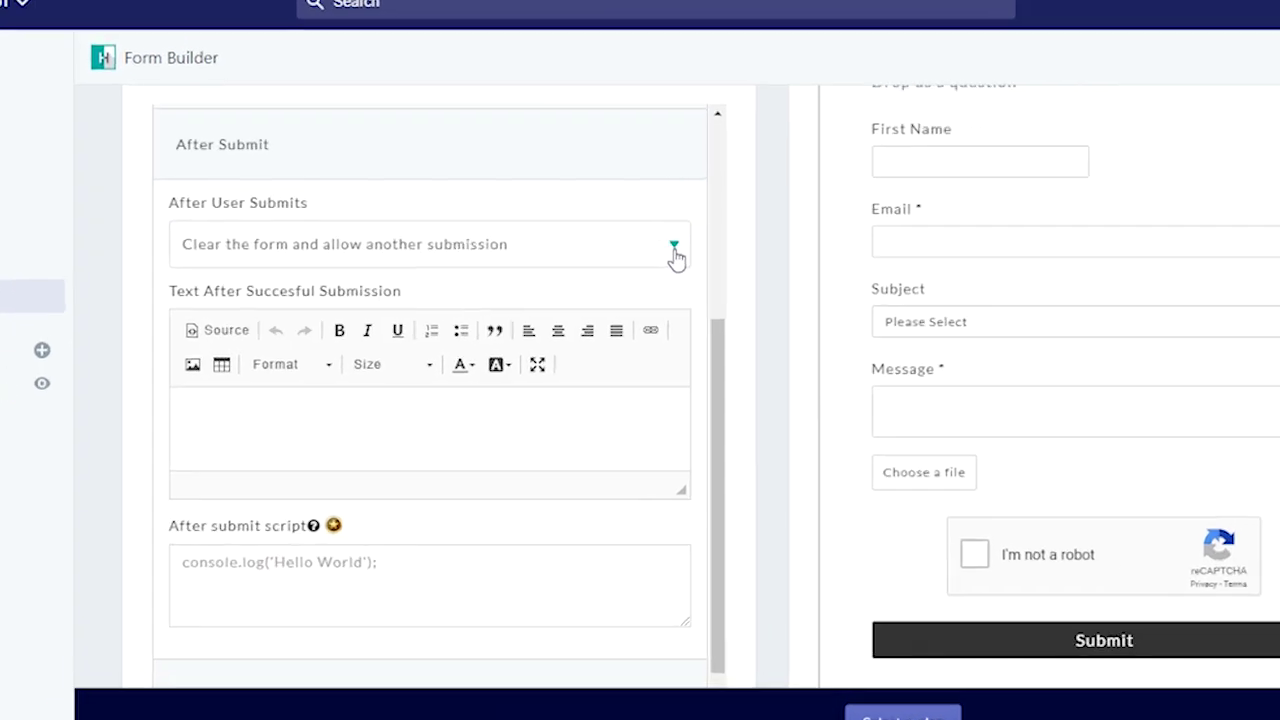
{"action": "left_click", "coordinate": [654, 292]}
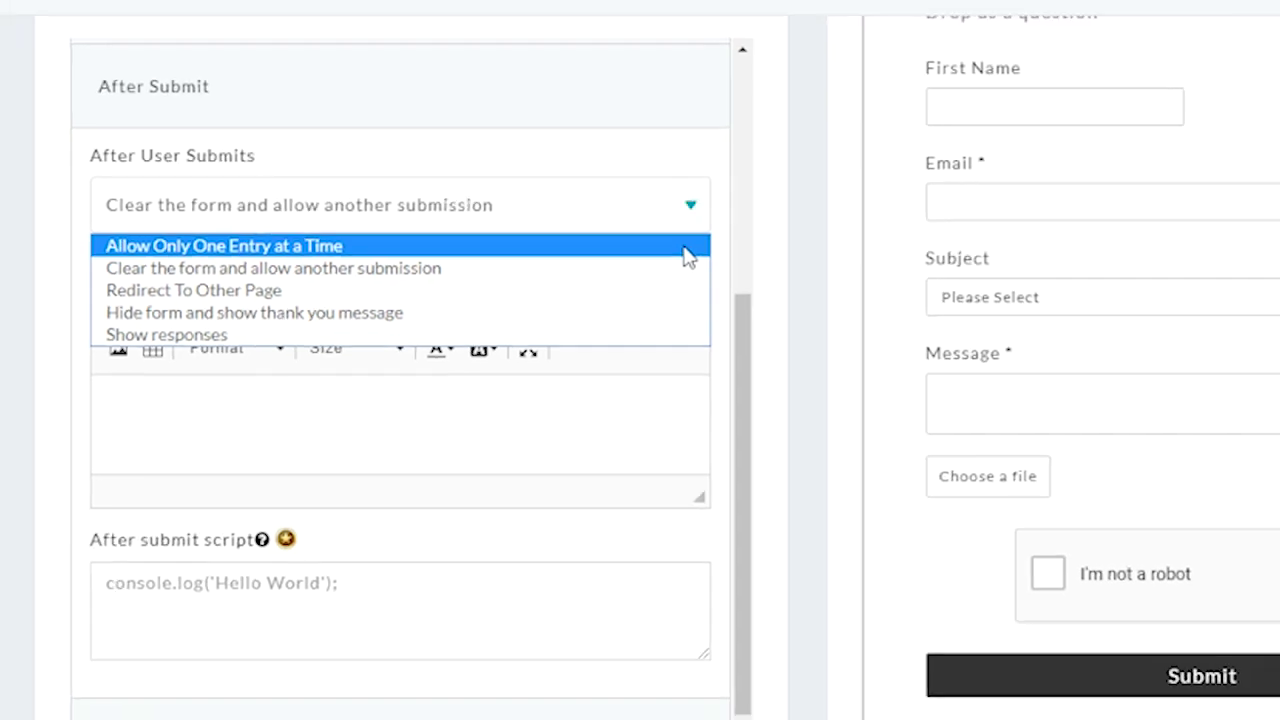
{"action": "left_click", "coordinate": [691, 233]}
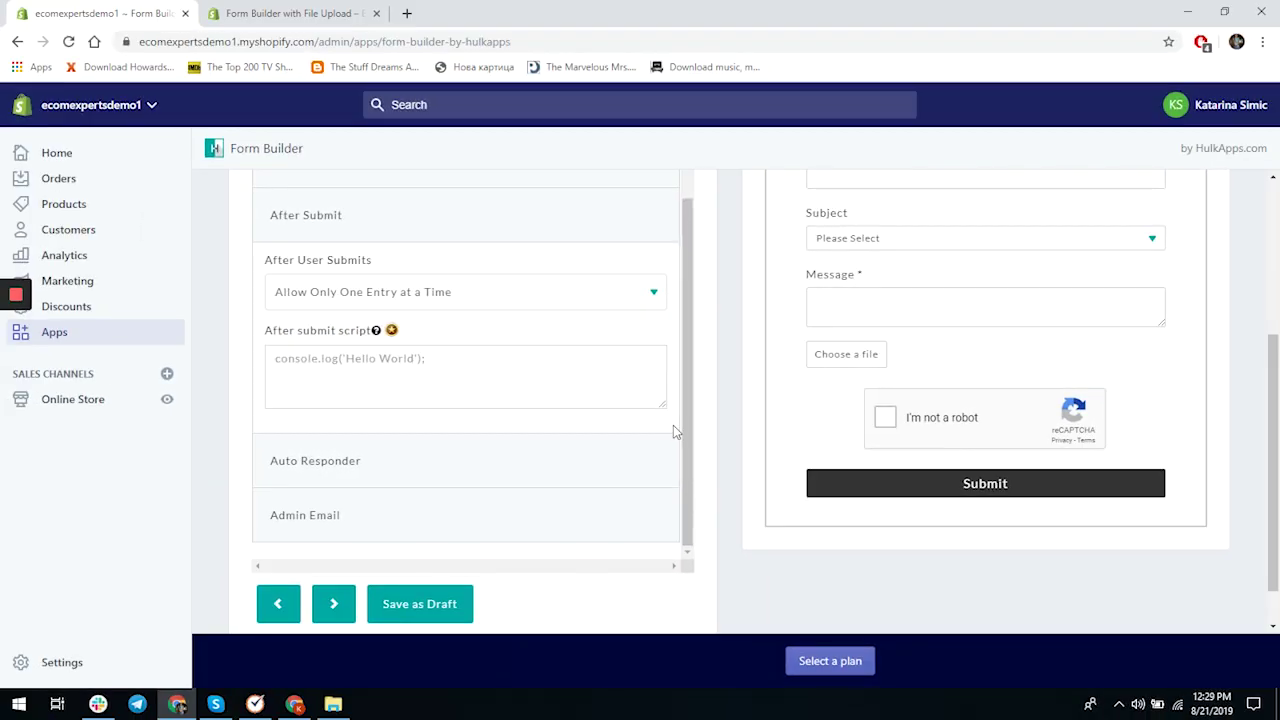
{"action": "left_click", "coordinate": [640, 463]}
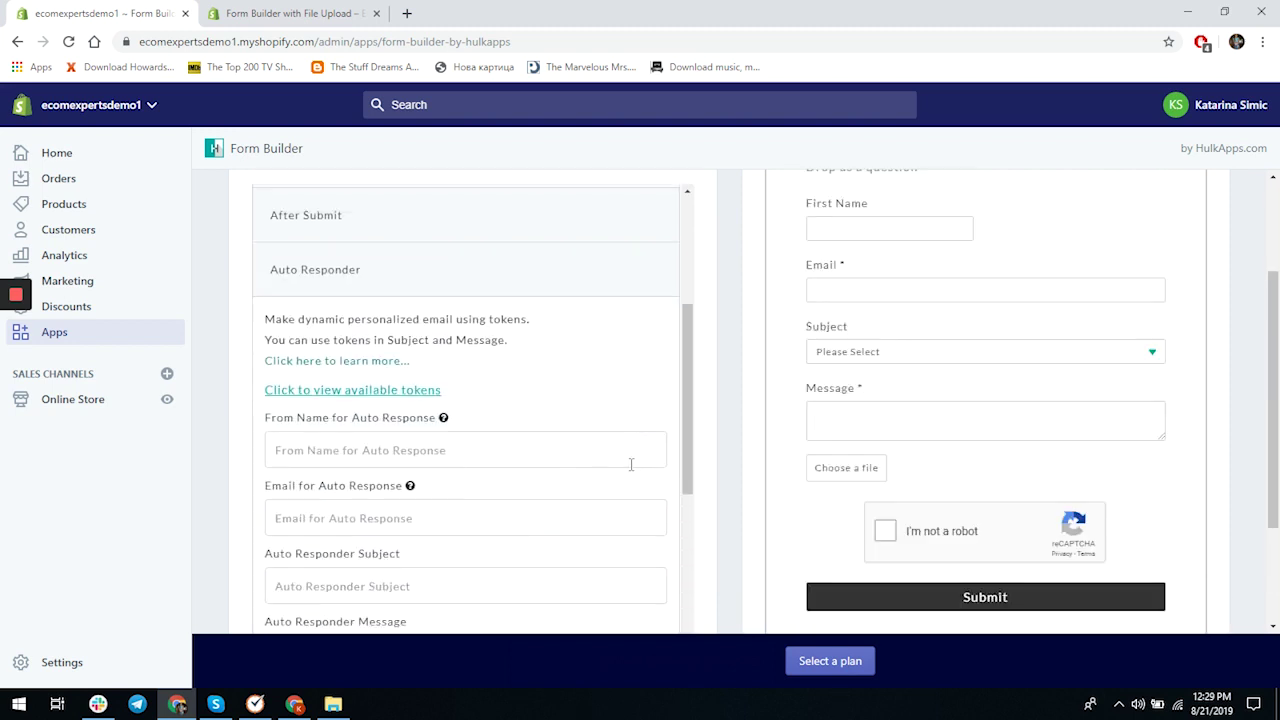
{"action": "scroll", "coordinate": [631, 465], "scroll_direction": "down", "scroll_amount": 4}
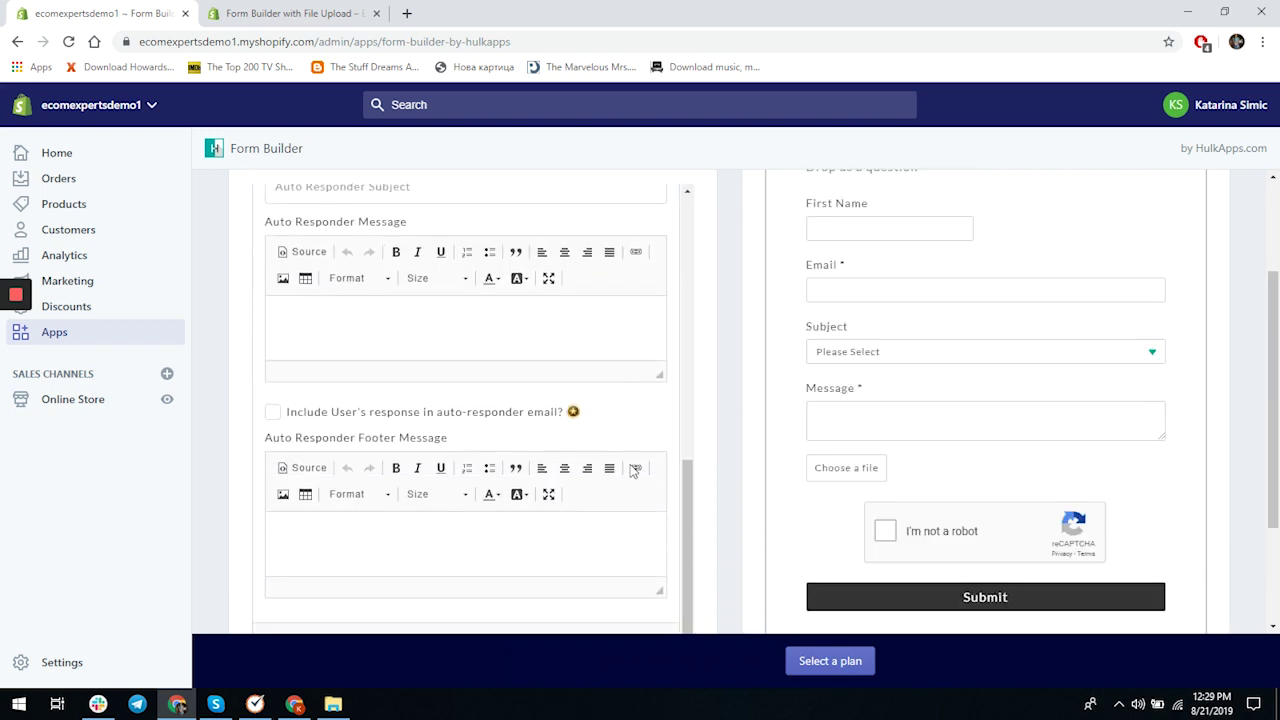
{"action": "scroll", "coordinate": [714, 492], "scroll_direction": "down", "scroll_amount": 2}
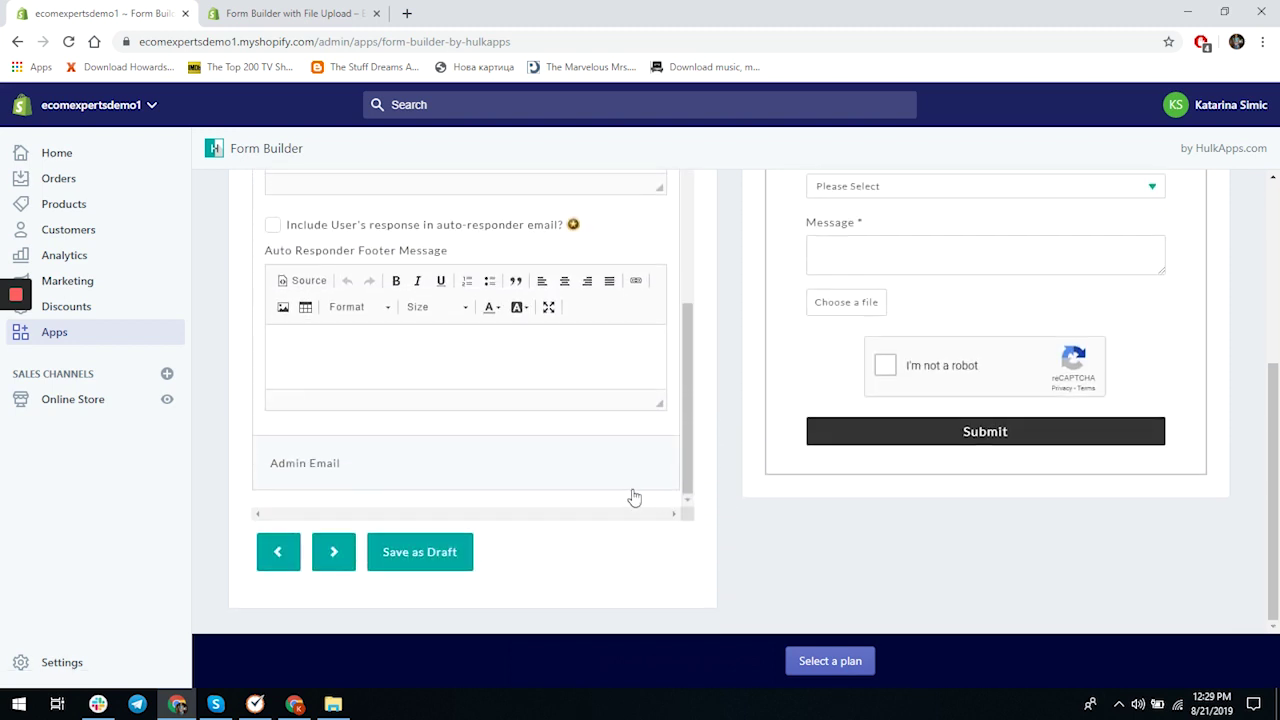
{"action": "scroll", "coordinate": [730, 500], "scroll_direction": "up", "scroll_amount": 4}
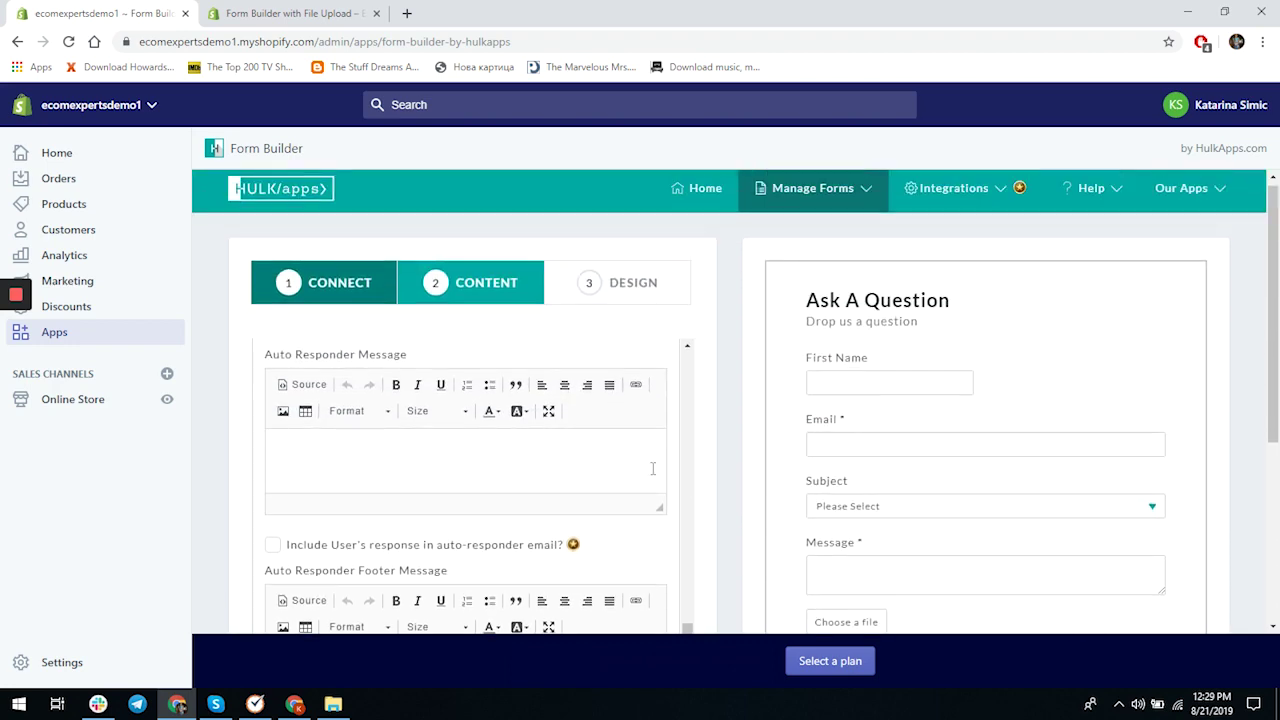
On the Design step, preview Inline Labels, then keep the Block labels style.
{"action": "left_click", "coordinate": [622, 285]}
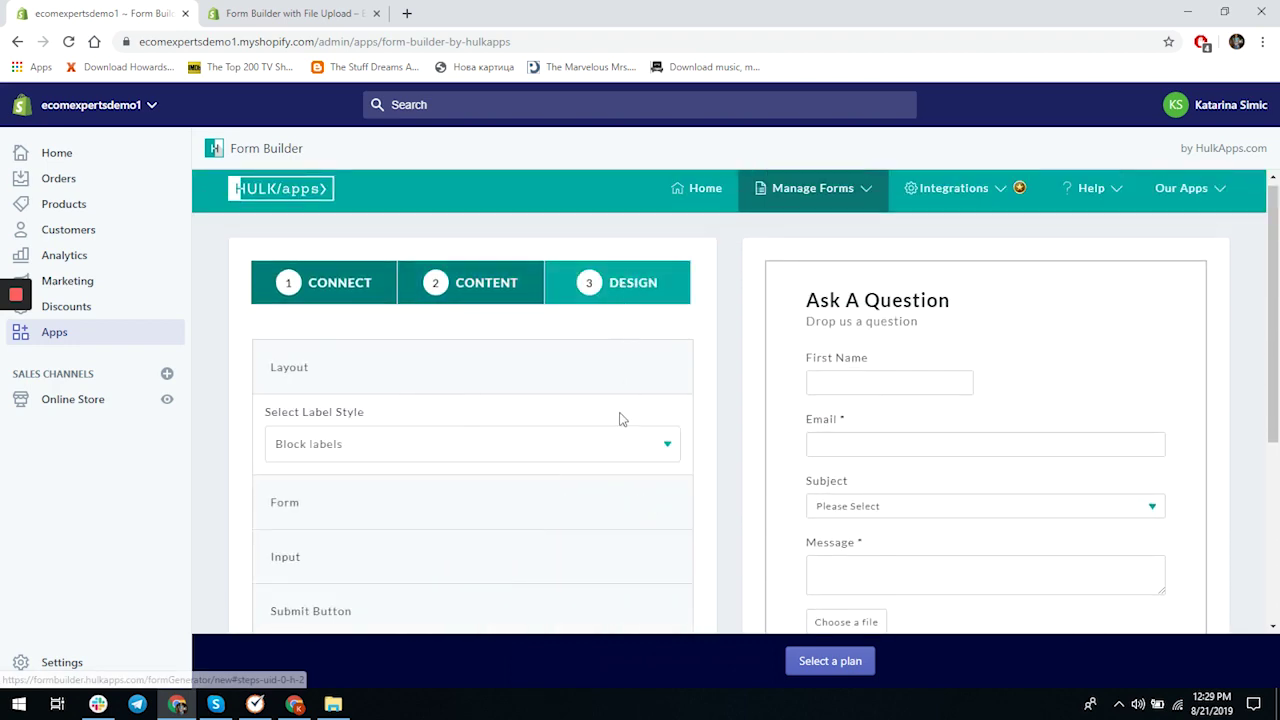
{"action": "left_click", "coordinate": [623, 437]}
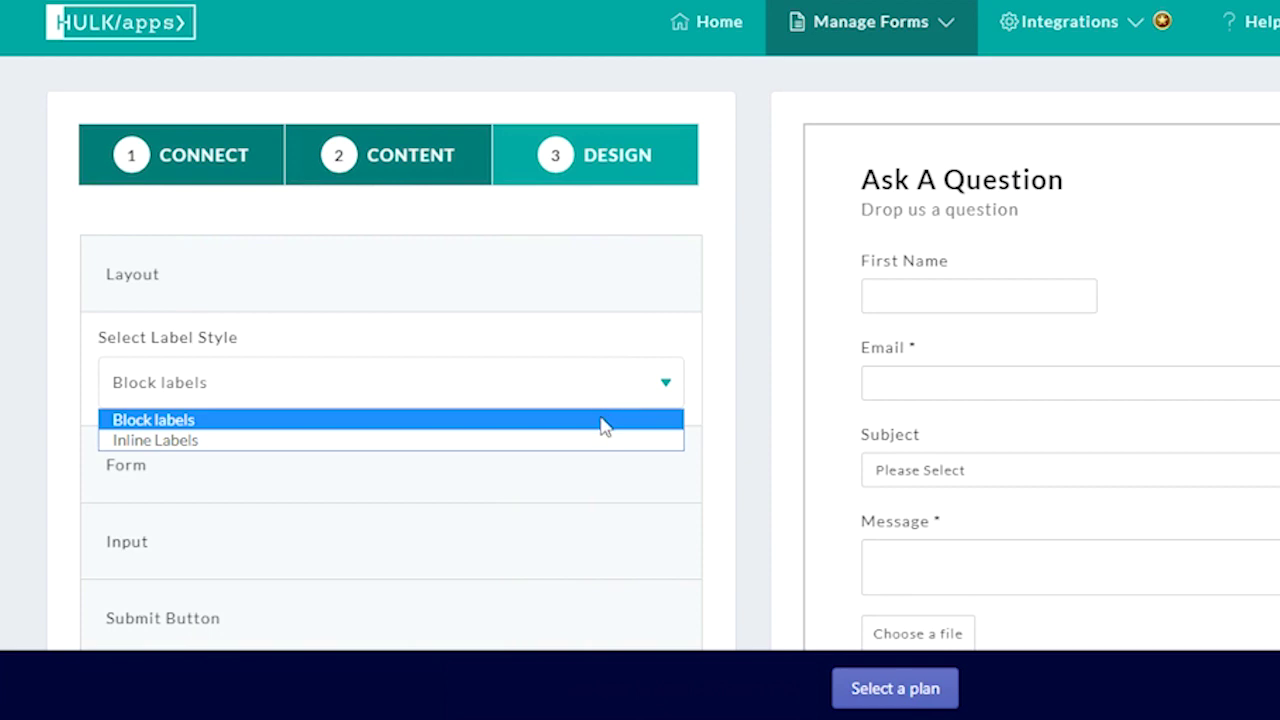
{"action": "left_click", "coordinate": [596, 442]}
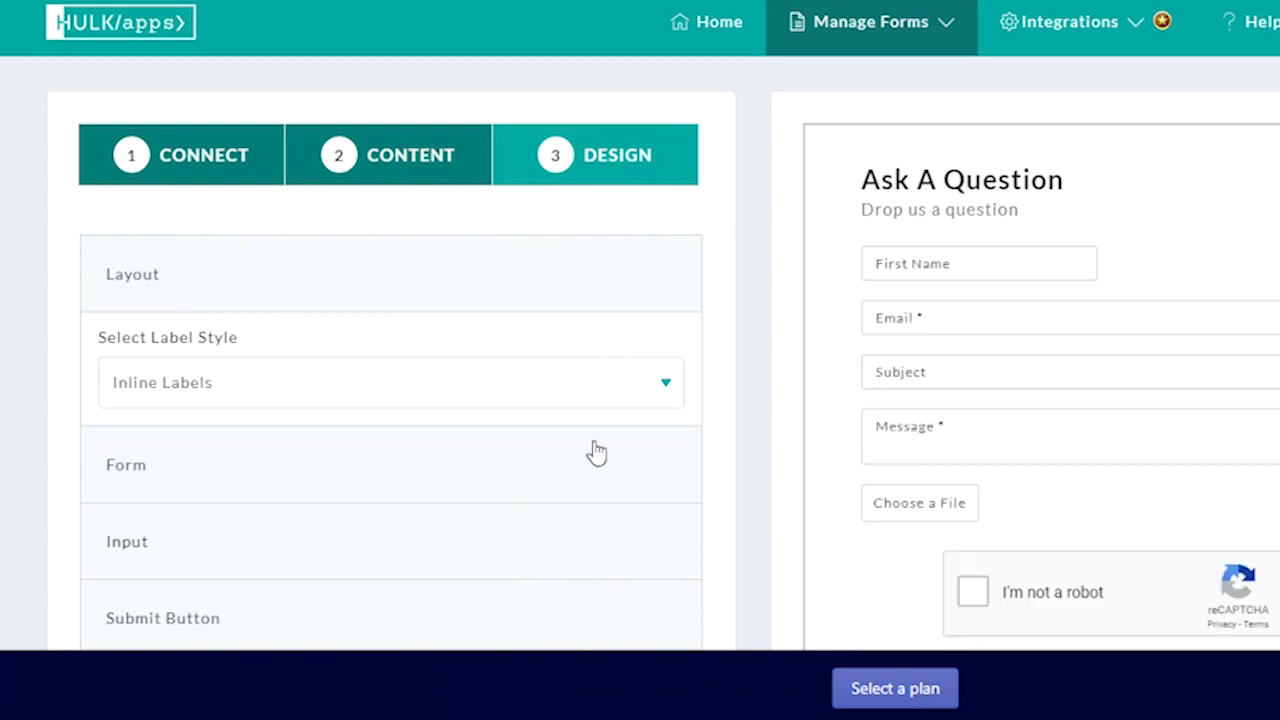
{"action": "left_click", "coordinate": [591, 388]}
{"action": "left_click", "coordinate": [589, 420]}
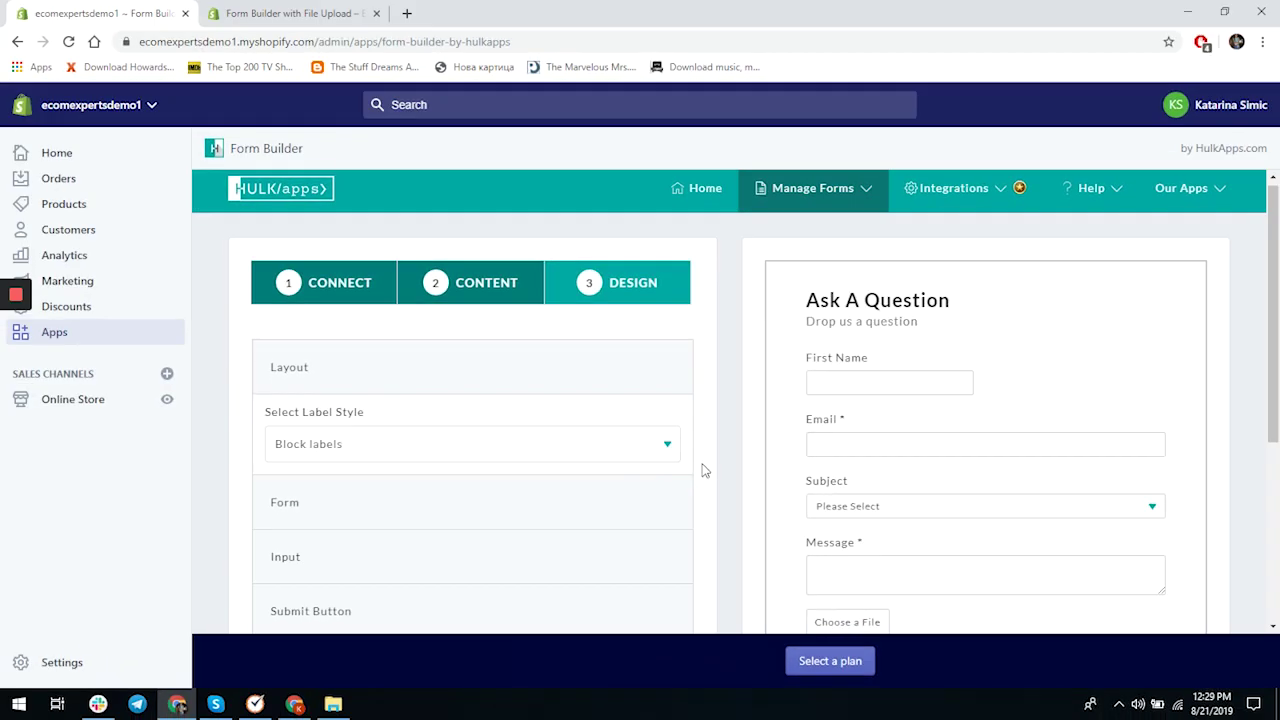
{"action": "scroll", "coordinate": [703, 470], "scroll_direction": "down", "scroll_amount": 2}
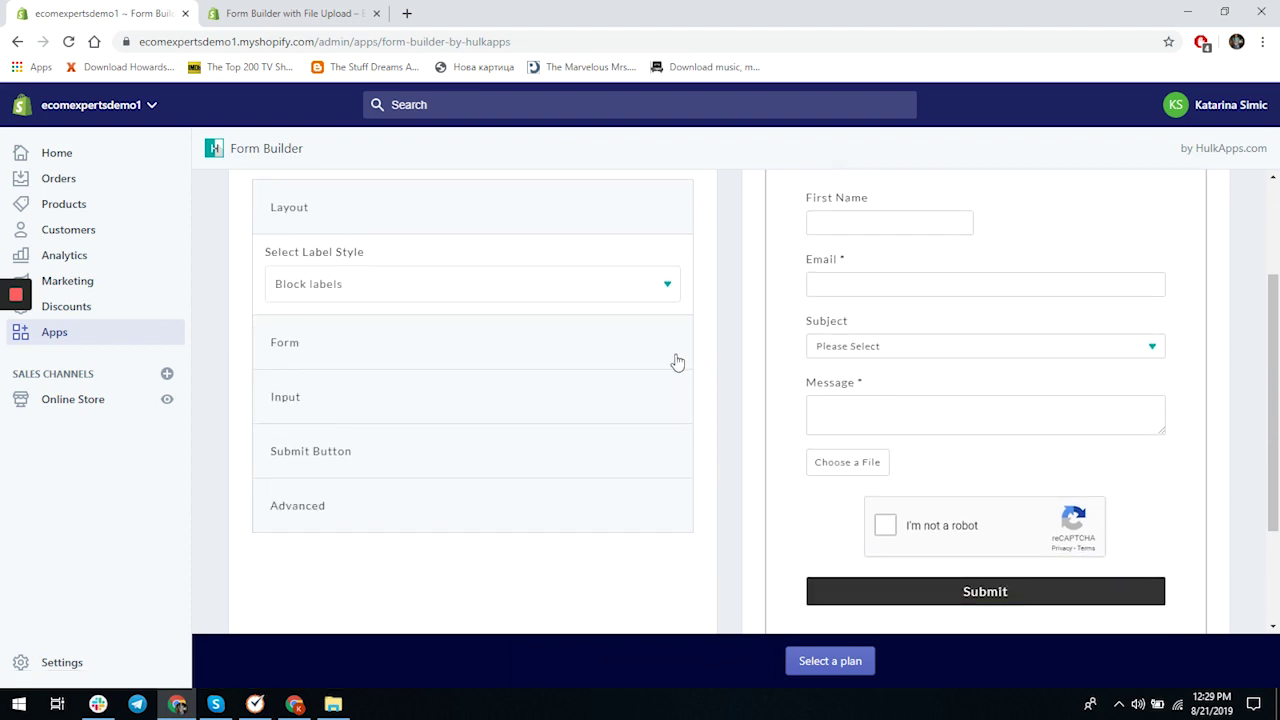
Give the form a solid light grey background colour.
{"action": "left_click", "coordinate": [623, 355]}
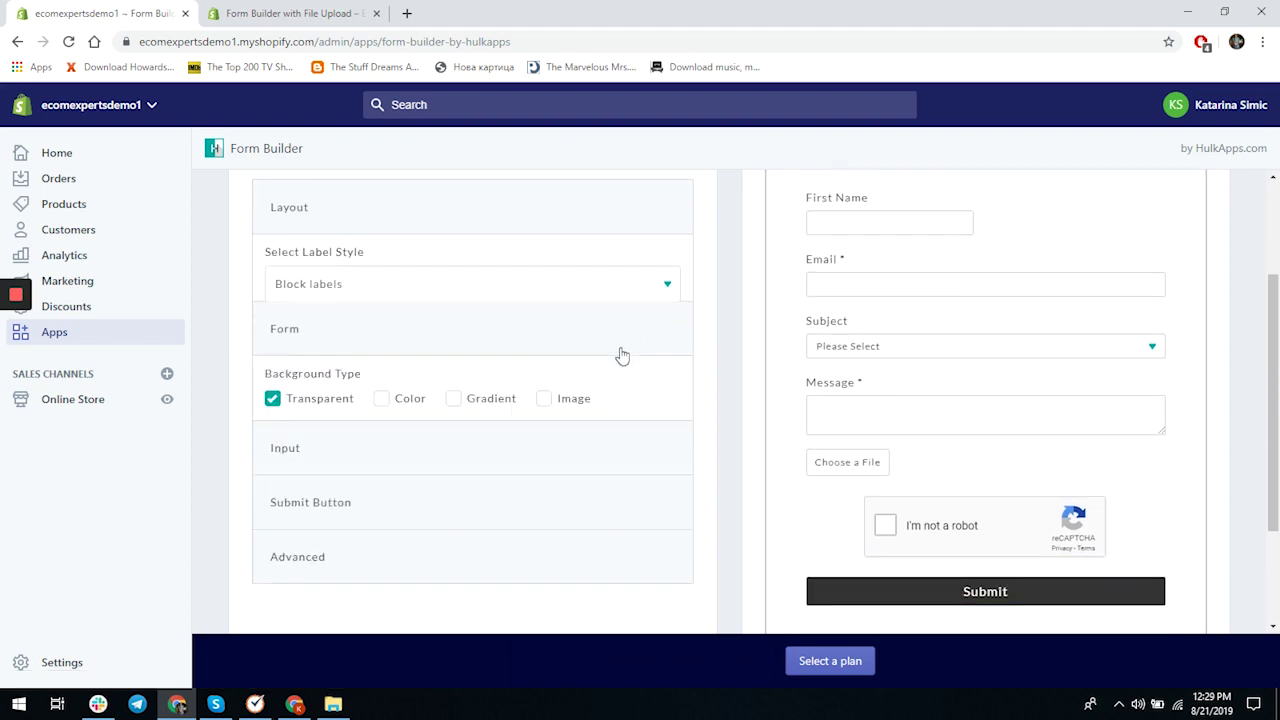
{"action": "scroll", "coordinate": [690, 385], "scroll_direction": "down", "scroll_amount": 1}
{"action": "scroll", "coordinate": [690, 385], "scroll_direction": "down", "scroll_amount": 1}
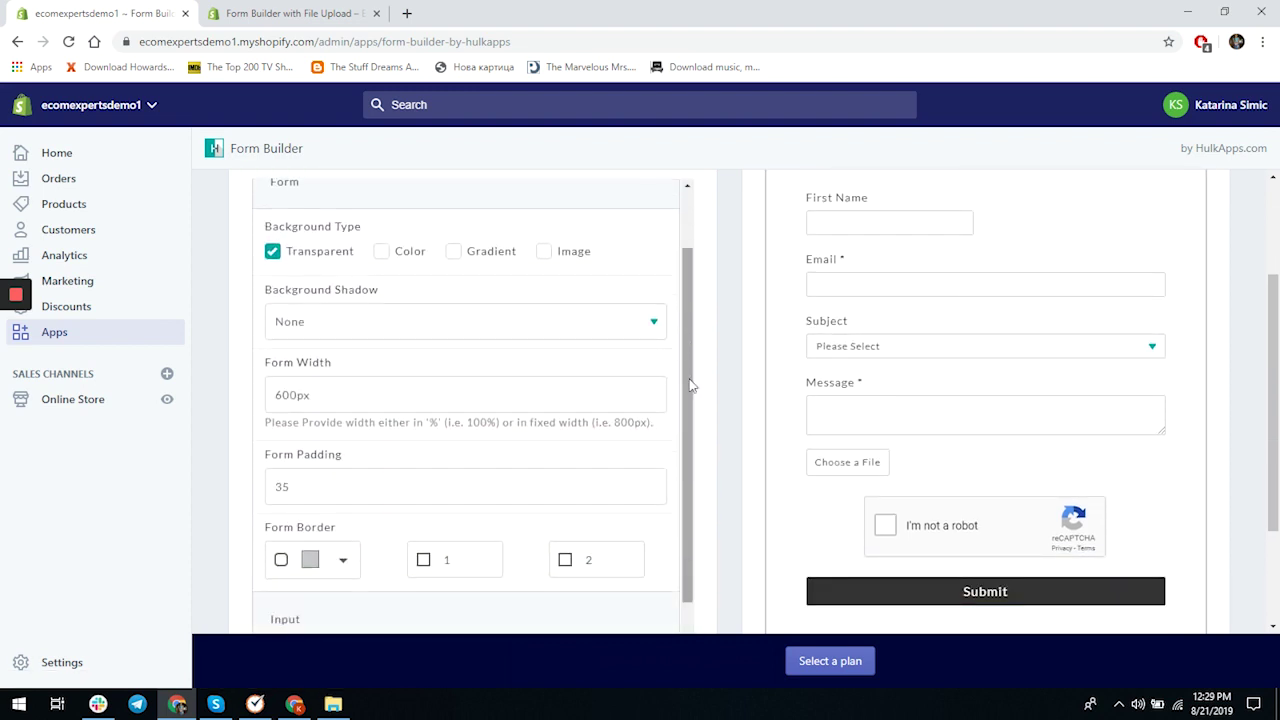
{"action": "scroll", "coordinate": [690, 385], "scroll_direction": "up", "scroll_amount": 3}
{"action": "scroll", "coordinate": [830, 425], "scroll_direction": "down", "scroll_amount": 1}
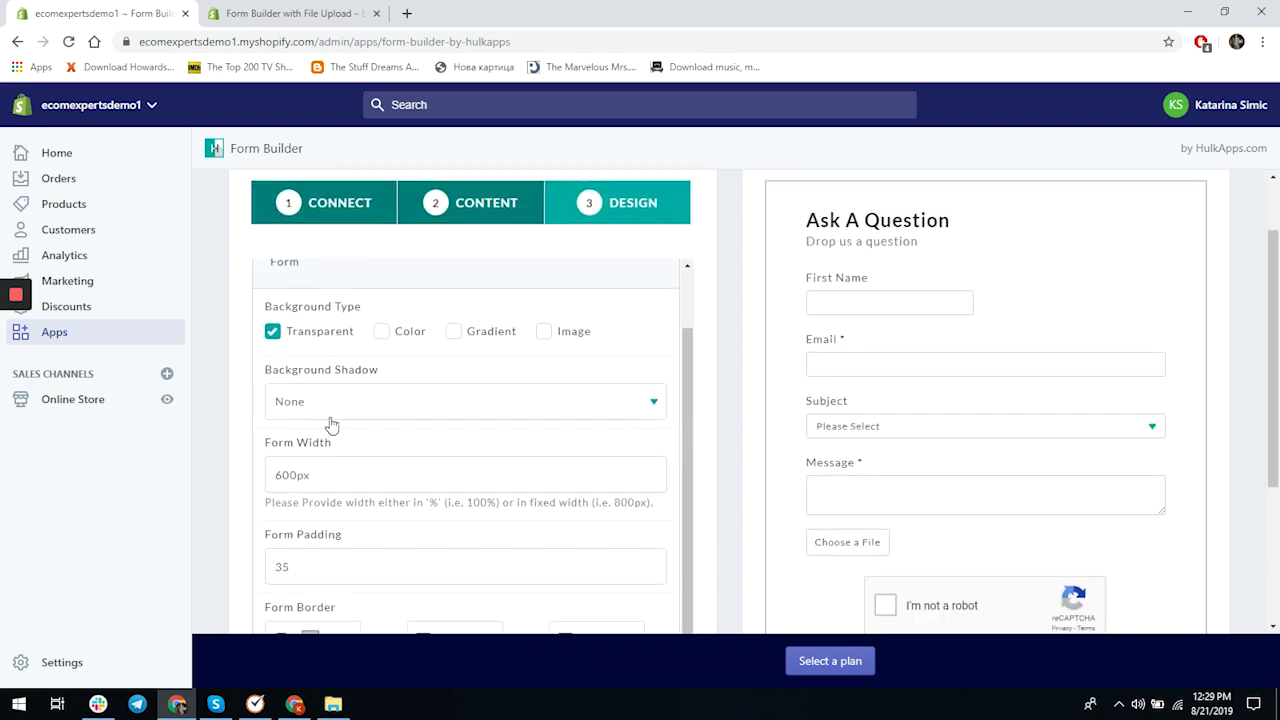
{"action": "left_click", "coordinate": [370, 336]}
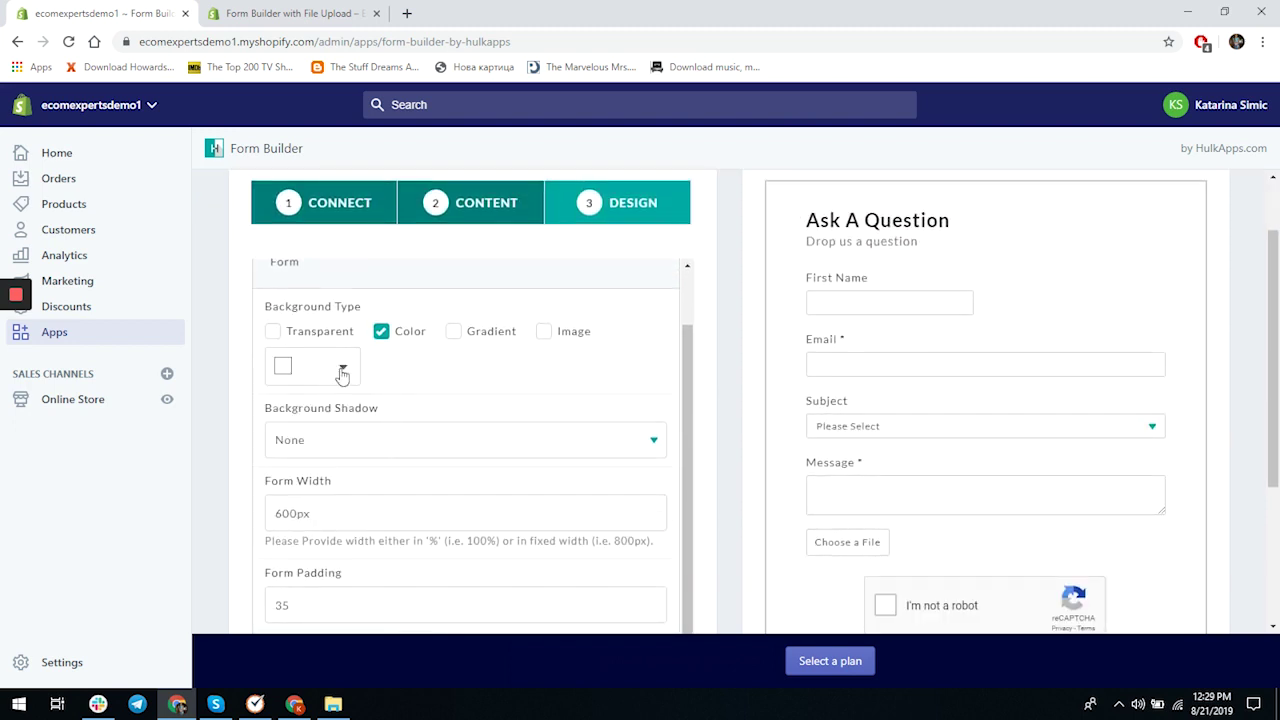
{"action": "left_click", "coordinate": [342, 370]}
{"action": "left_click", "coordinate": [286, 388]}
{"action": "scroll", "coordinate": [651, 442], "scroll_direction": "down", "scroll_amount": 2}
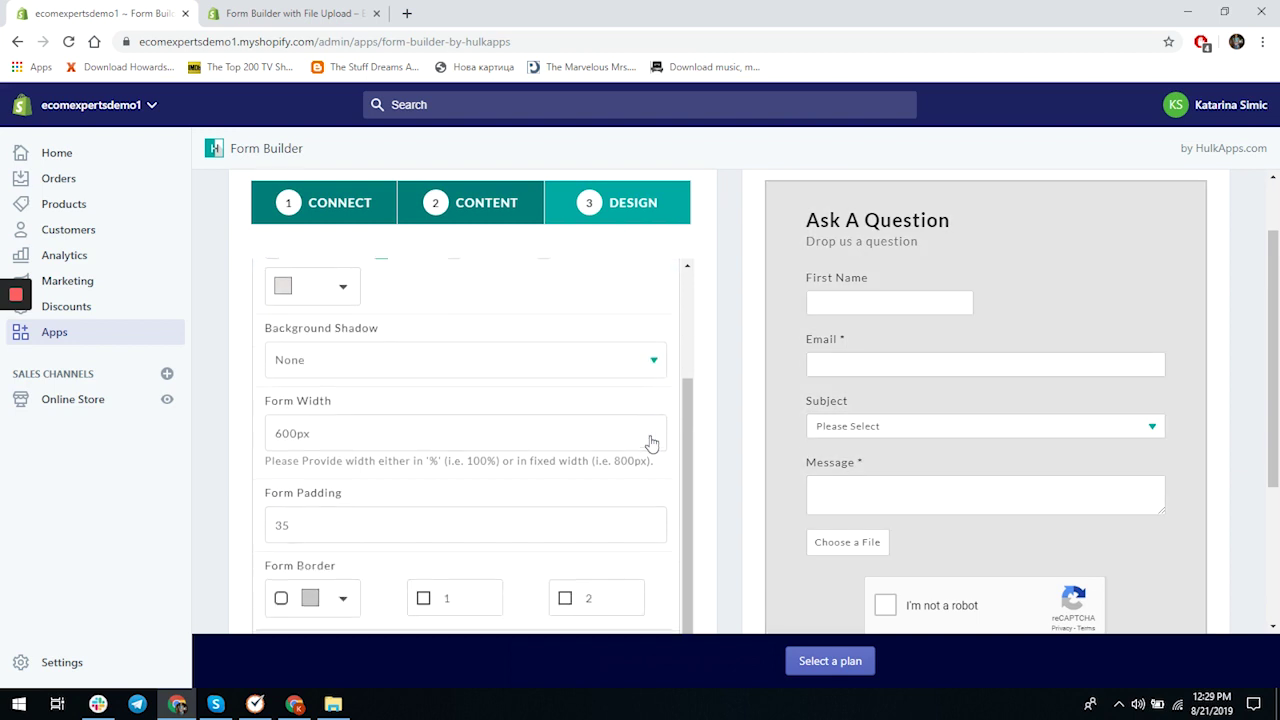
{"action": "scroll", "coordinate": [651, 442], "scroll_direction": "down", "scroll_amount": 3}
Review the Input and Submit Button styling and expand the Advanced settings.
{"action": "left_click", "coordinate": [588, 461]}
{"action": "scroll", "coordinate": [567, 400], "scroll_direction": "down", "scroll_amount": 3}
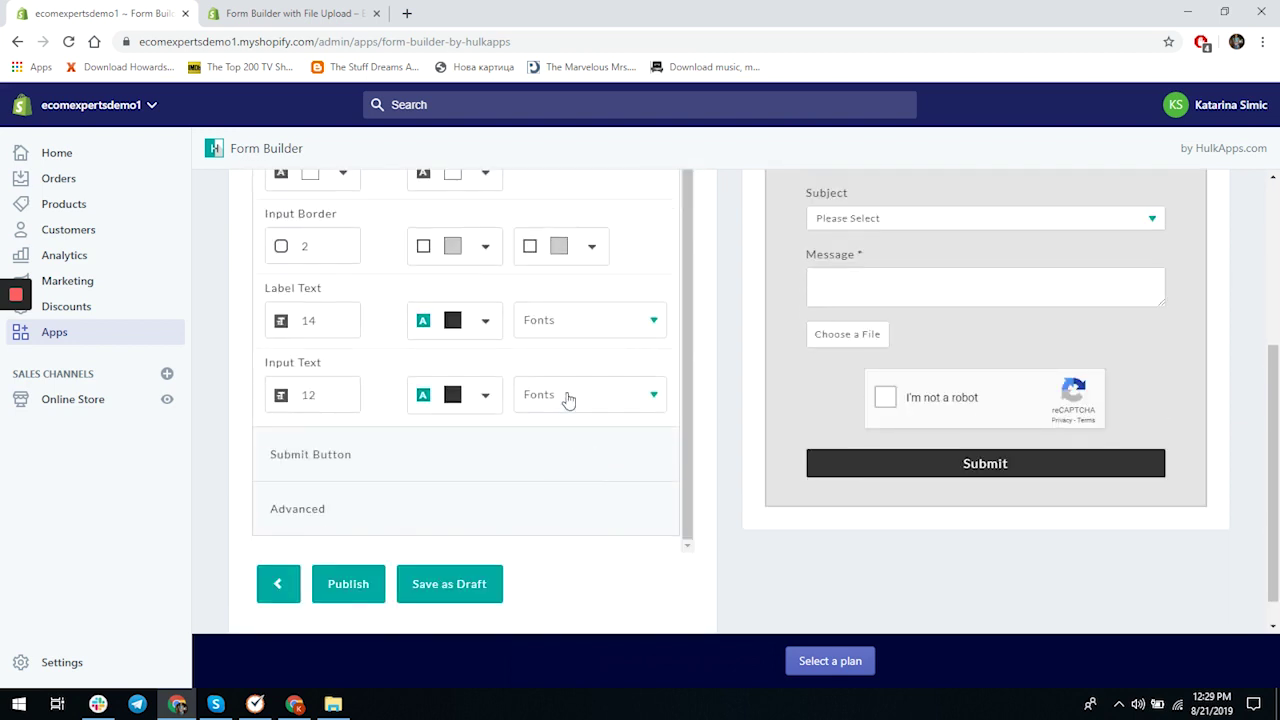
{"action": "scroll", "coordinate": [567, 400], "scroll_direction": "up", "scroll_amount": 1}
{"action": "scroll", "coordinate": [569, 405], "scroll_direction": "down", "scroll_amount": 1}
{"action": "left_click", "coordinate": [568, 448]}
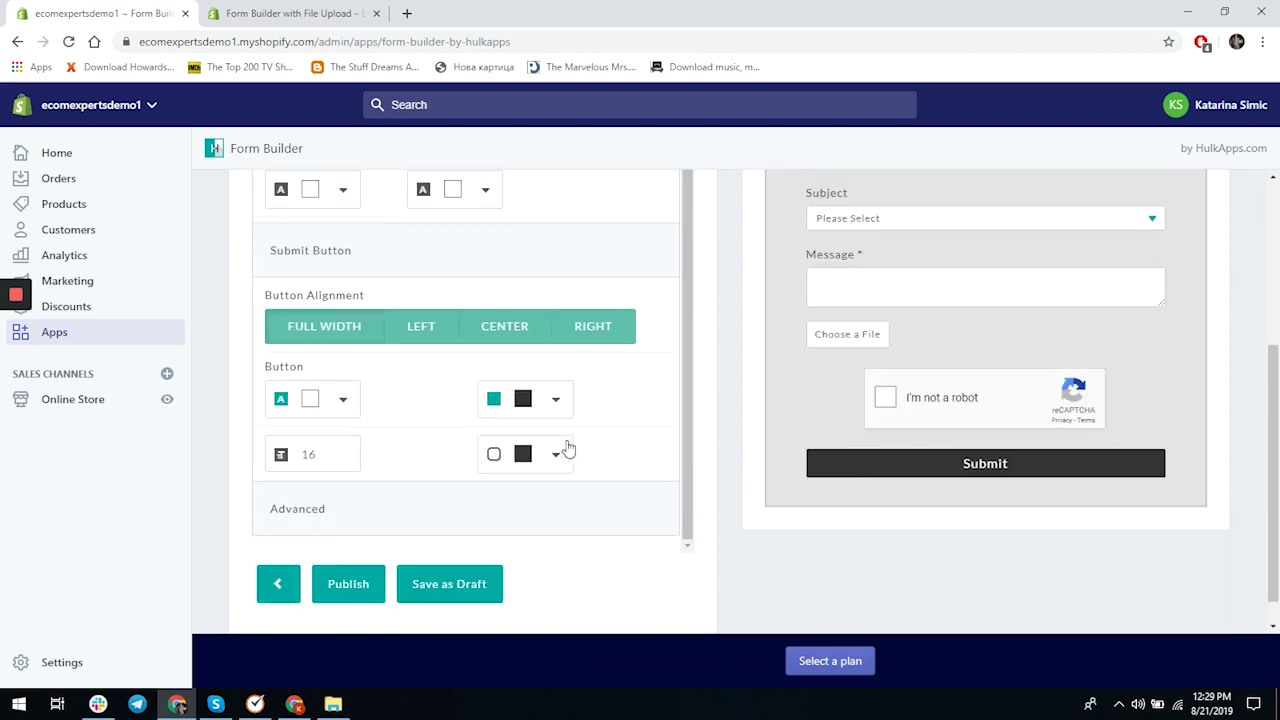
{"action": "scroll", "coordinate": [562, 400], "scroll_direction": "down", "scroll_amount": 3}
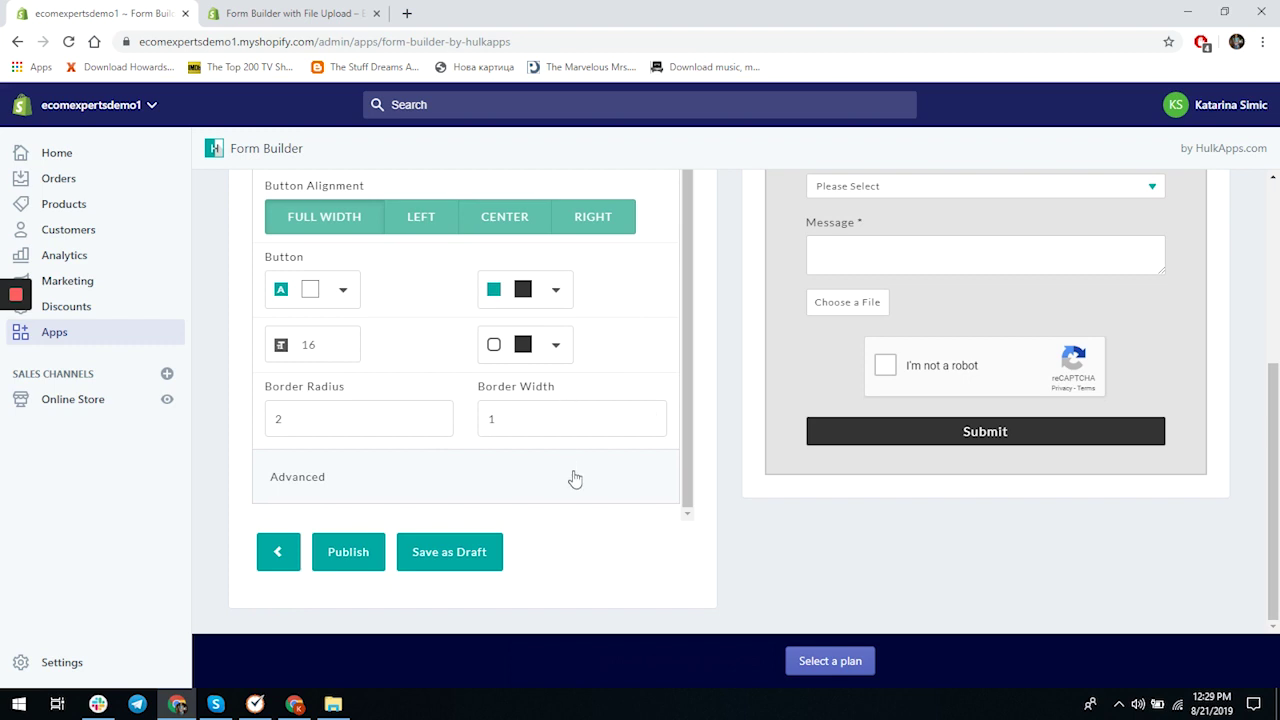
{"action": "left_click", "coordinate": [575, 478]}
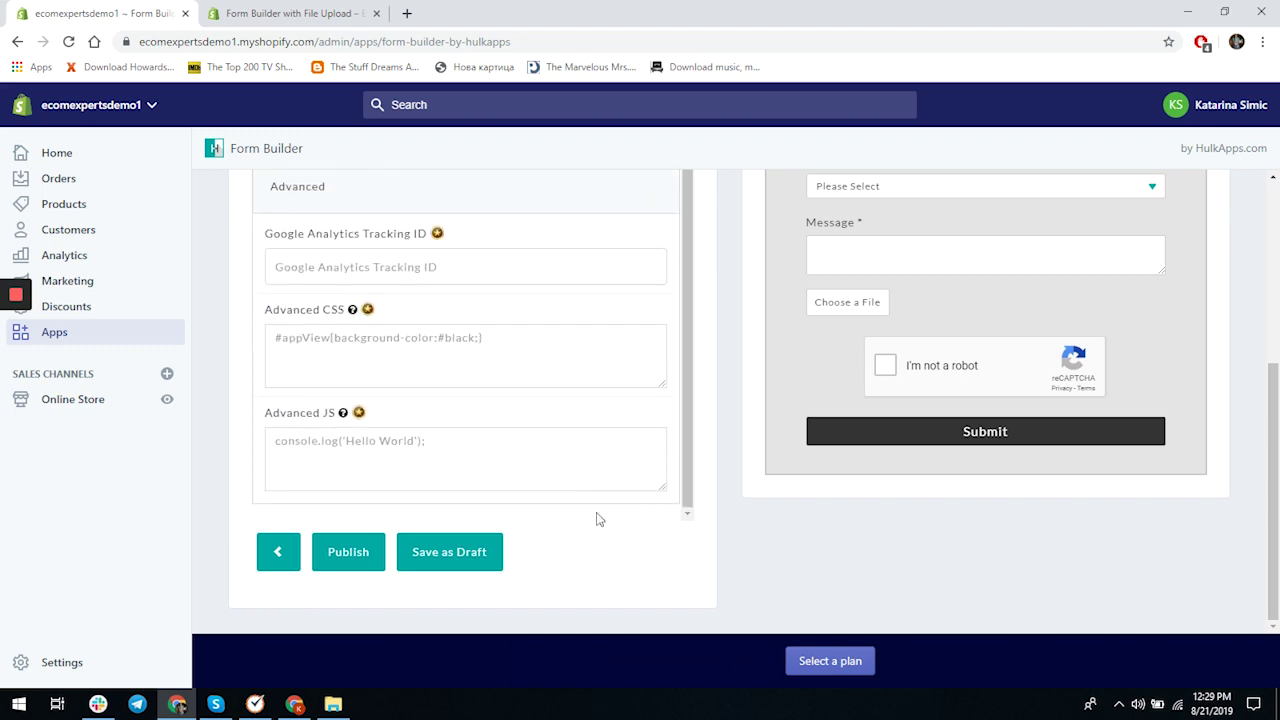
{"action": "scroll", "coordinate": [517, 608], "scroll_direction": "up", "scroll_amount": 1}
{"action": "scroll", "coordinate": [510, 612], "scroll_direction": "down", "scroll_amount": 1}
Publish the form, acknowledge the changes-saved confirmation, and close the review popup.
{"action": "left_click", "coordinate": [348, 552]}
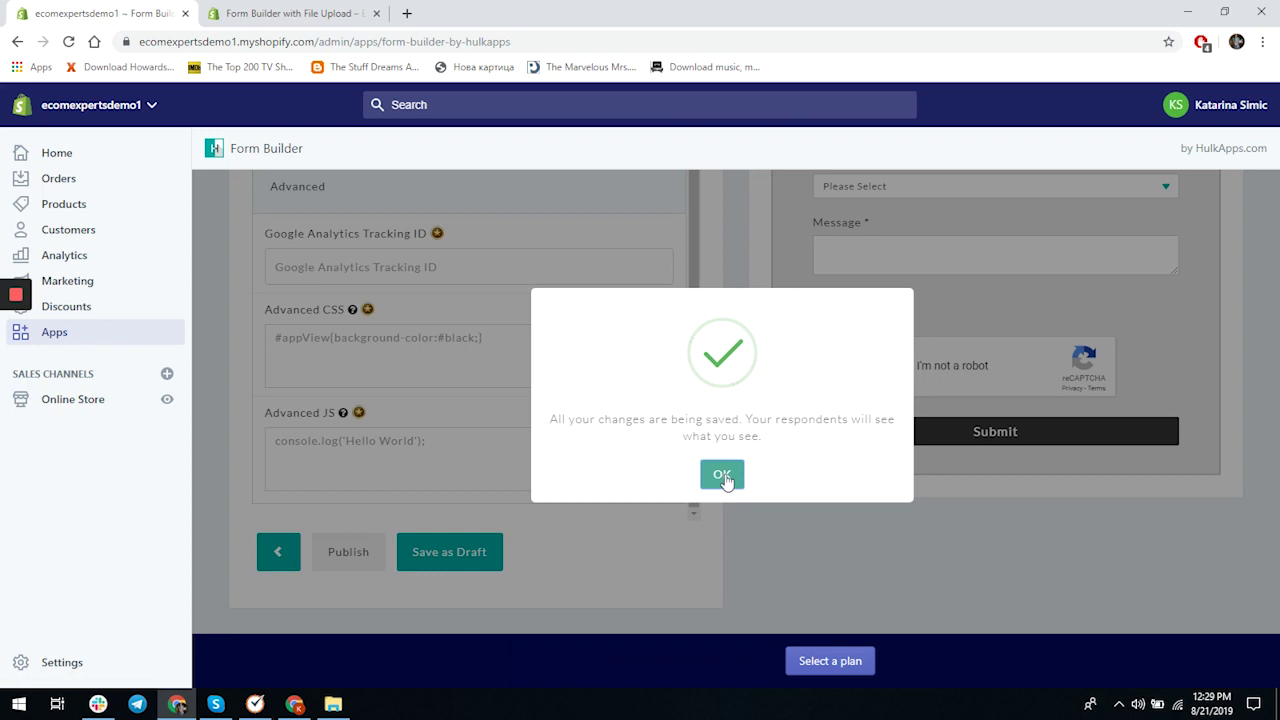
{"action": "left_click", "coordinate": [726, 476]}
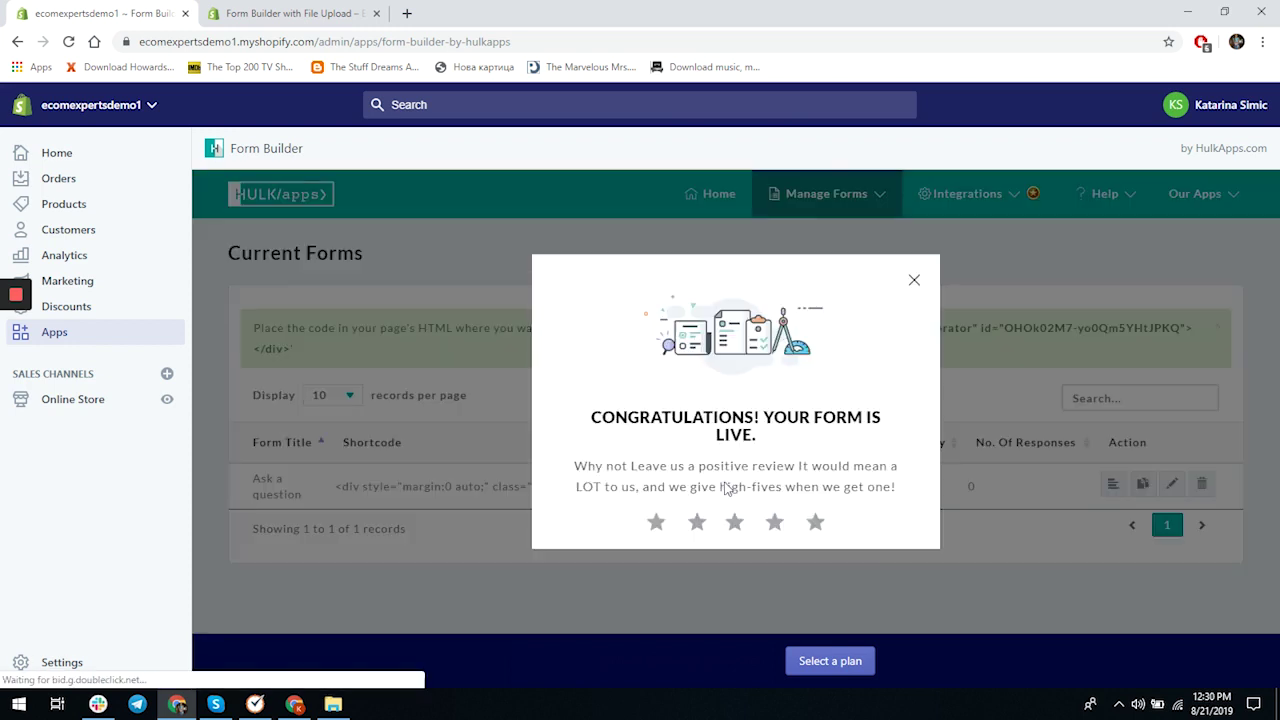
{"action": "left_click", "coordinate": [913, 280]}
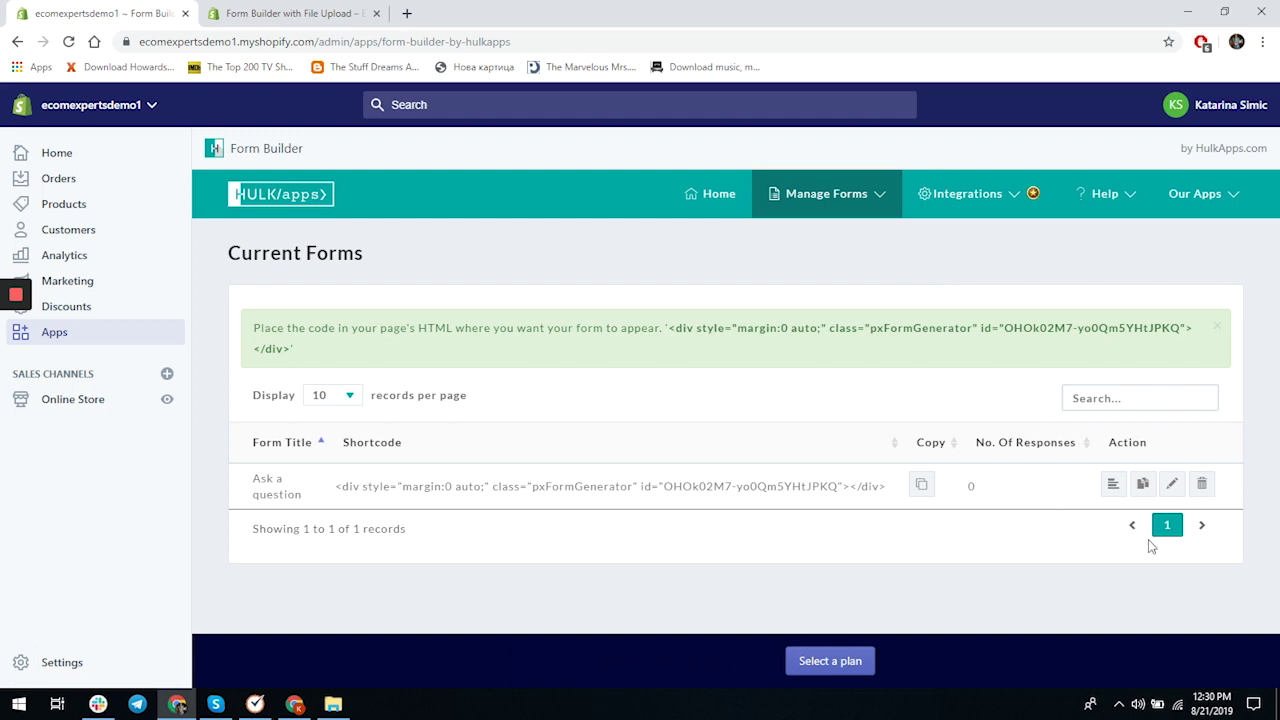
Copy the form's embed code and open the Supply theme's code editor.
{"action": "left_click", "coordinate": [922, 486]}
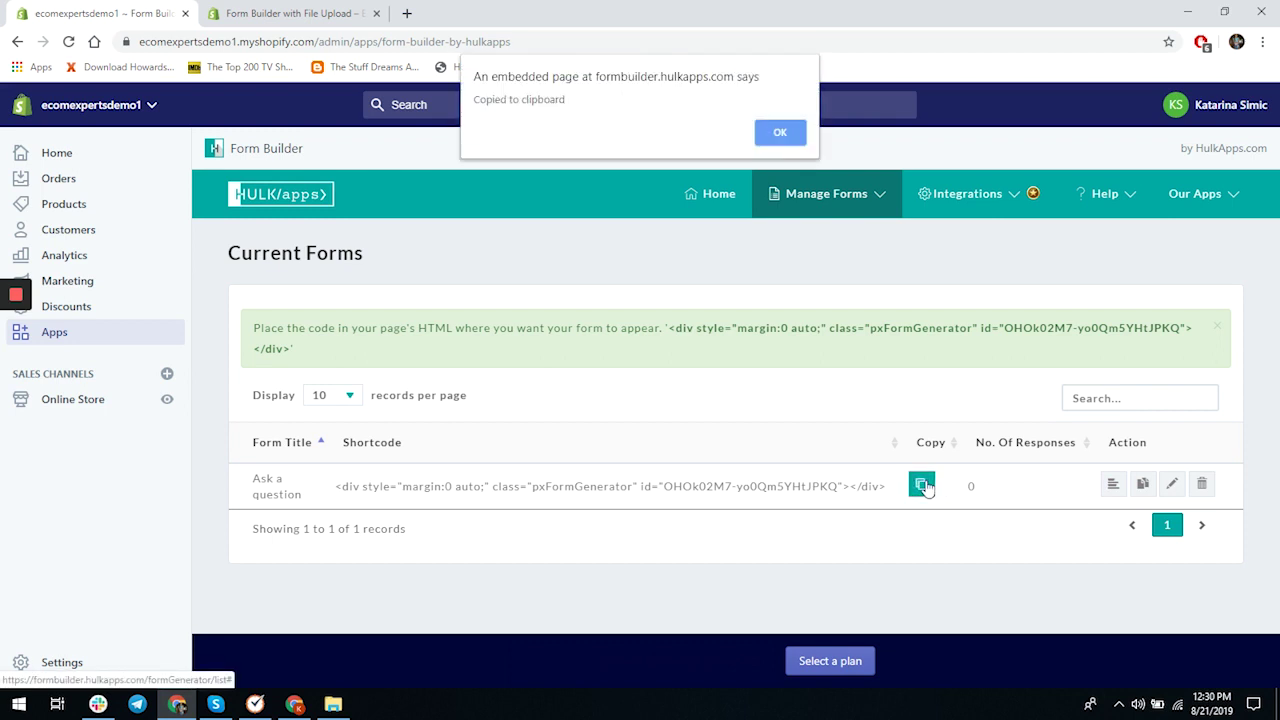
{"action": "left_click", "coordinate": [779, 132]}
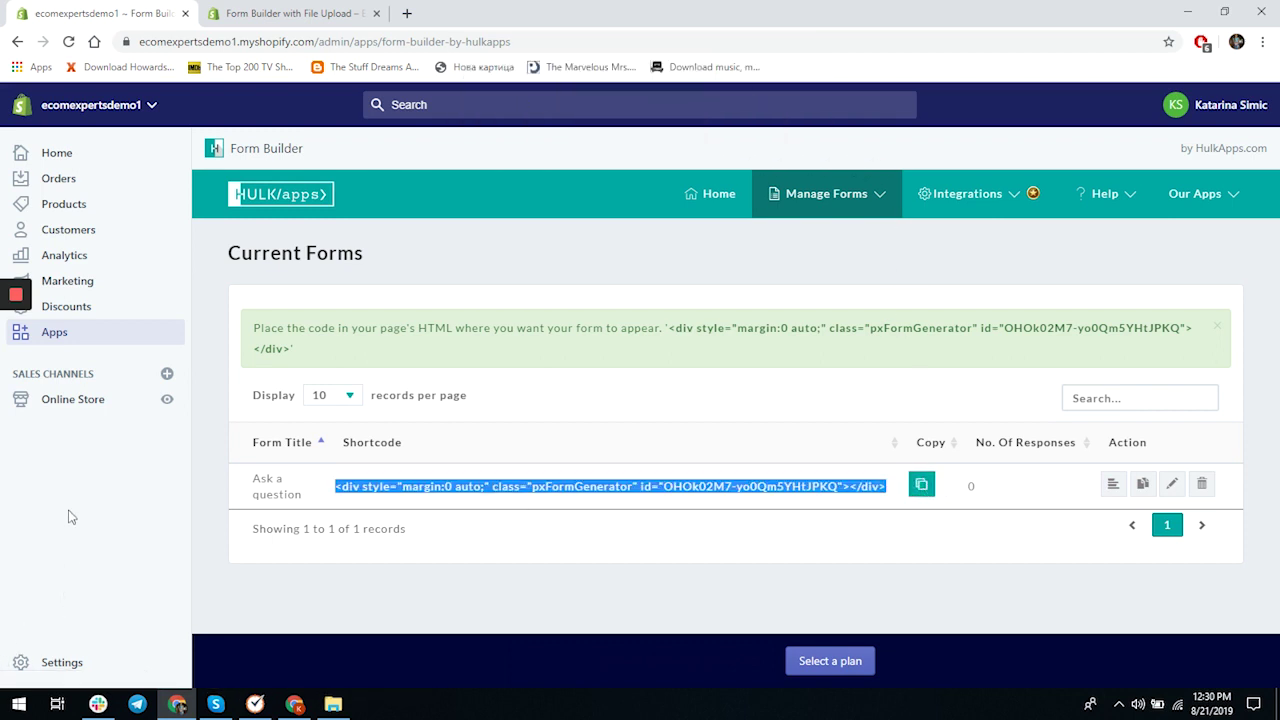
{"action": "left_click", "coordinate": [70, 411]}
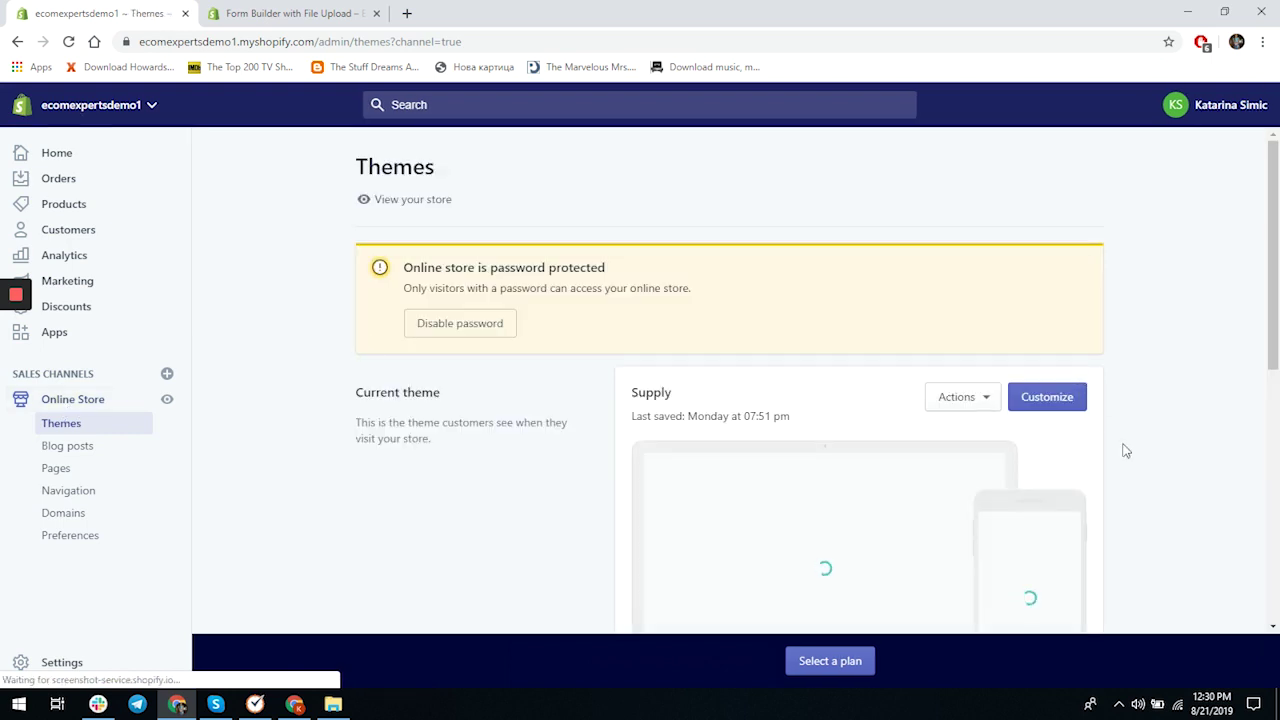
{"action": "left_click", "coordinate": [966, 398]}
{"action": "left_click", "coordinate": [970, 325]}
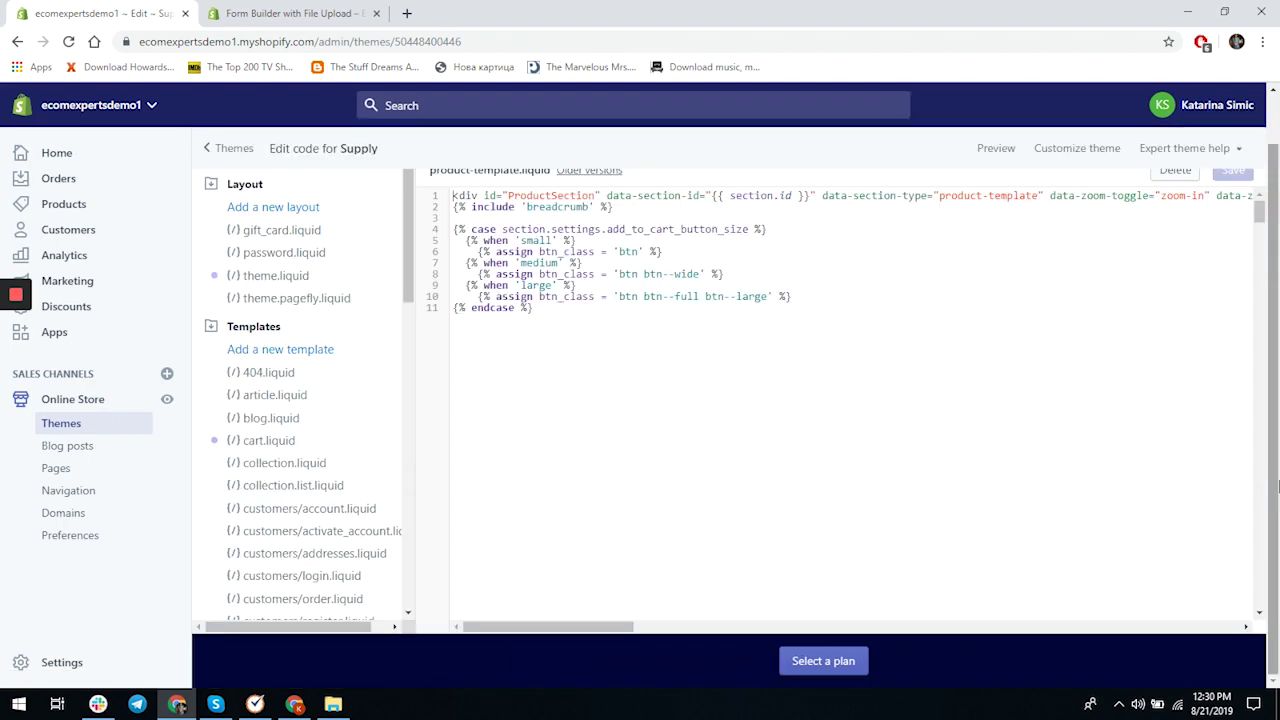
Paste the embed code at line 20 of product-template.liquid and save the file.
{"action": "left_click", "coordinate": [307, 197]}
{"action": "type", "text": "produ"}
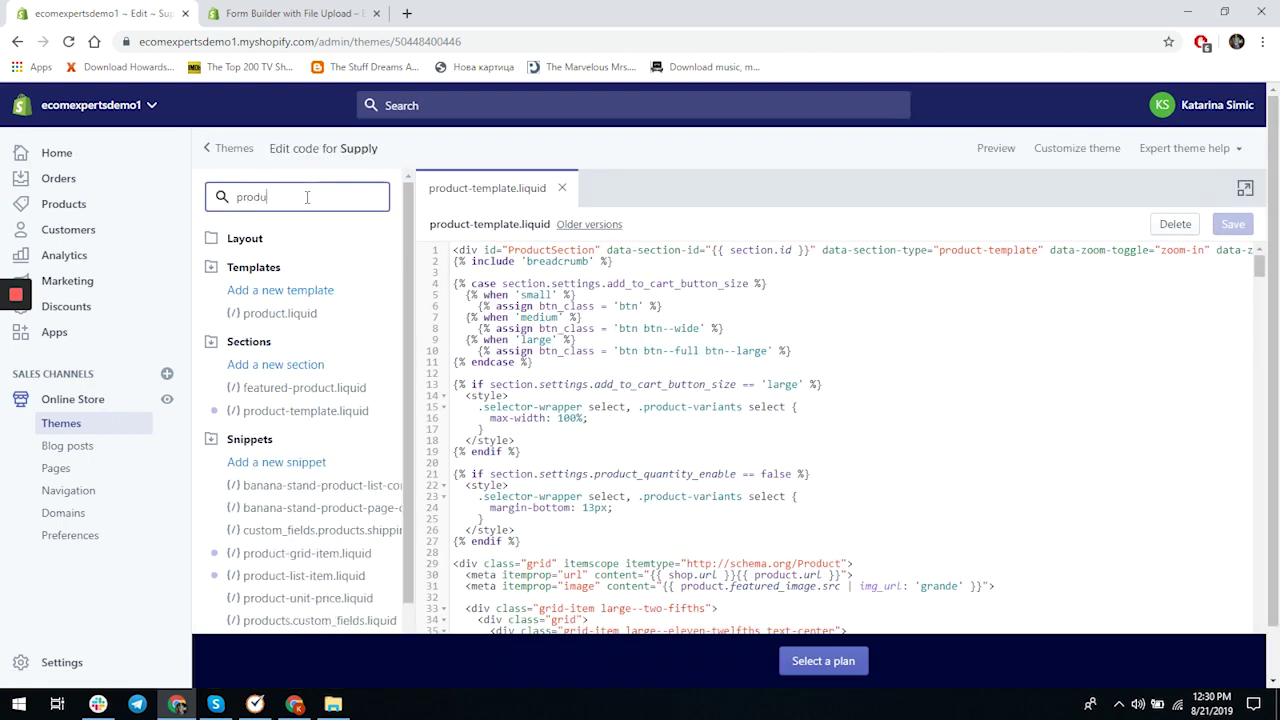
{"action": "type", "text": "ct-tem"}
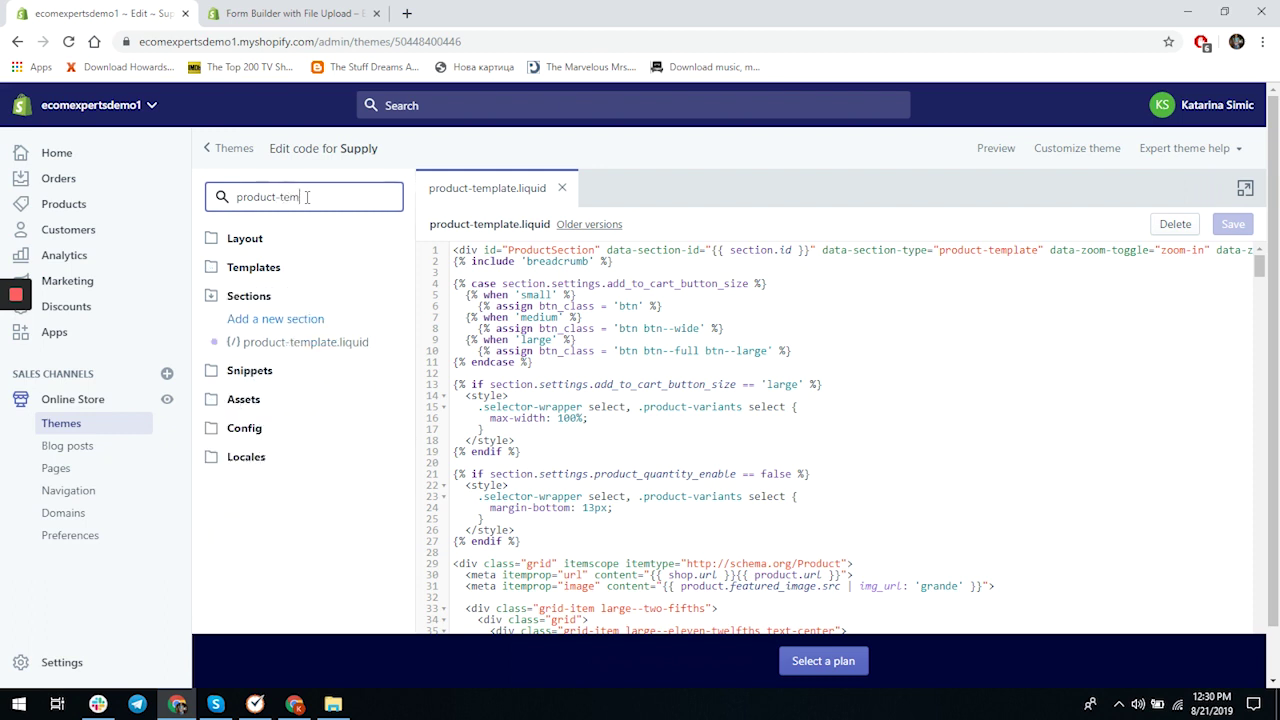
{"action": "type", "text": "plate"}
{"action": "left_click", "coordinate": [470, 463]}
{"action": "key", "text": "ctrl+v"}
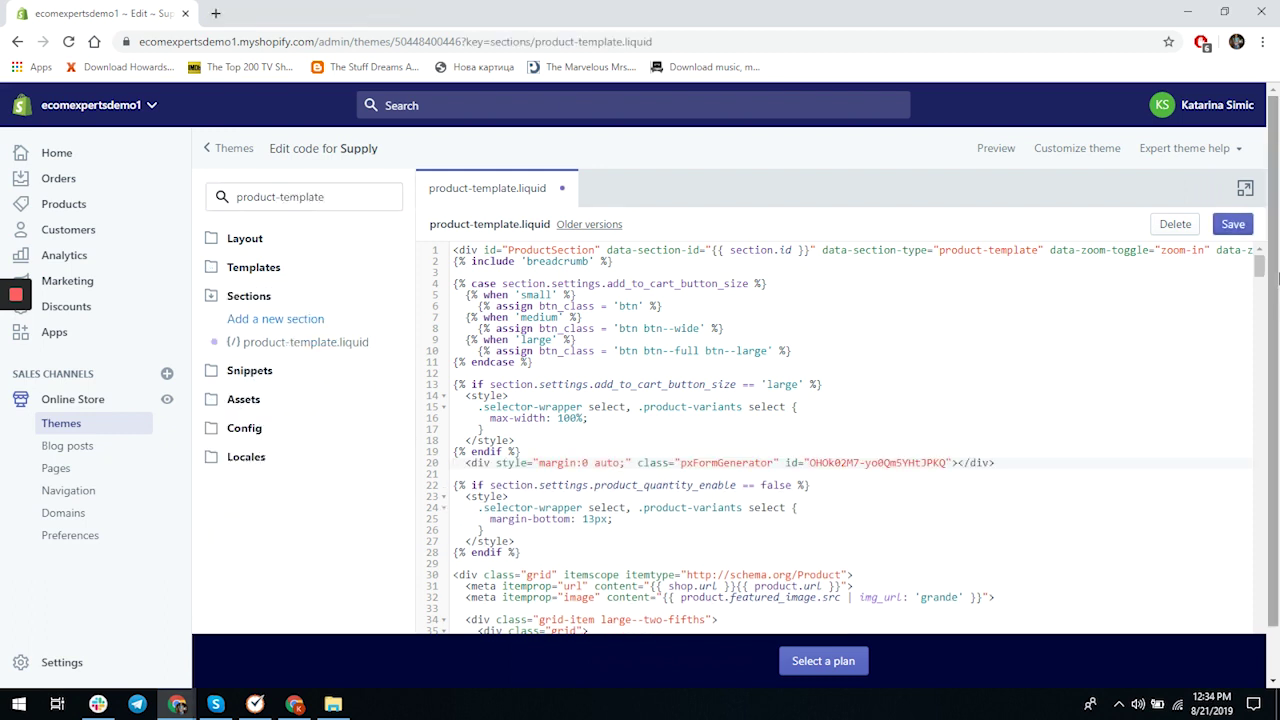
{"action": "left_click", "coordinate": [1236, 226]}
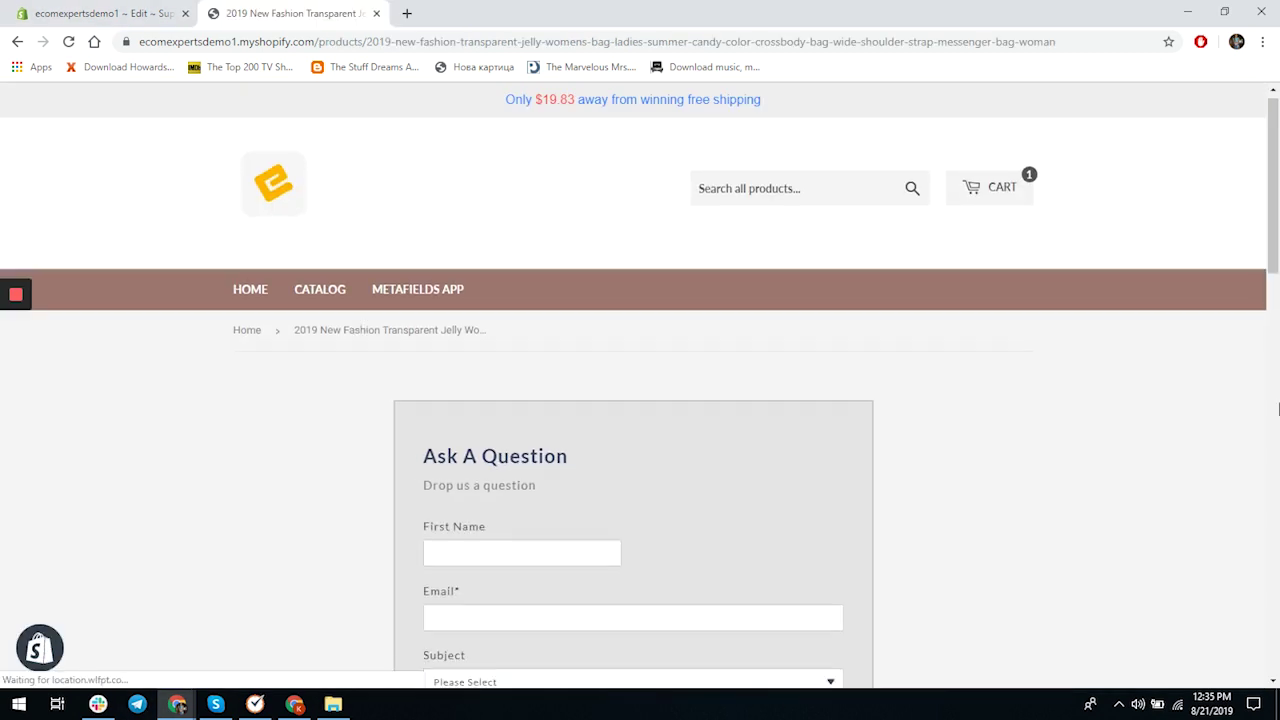
Scroll down the storefront product page to the embedded gray Ask A Question form.
{"action": "scroll", "coordinate": [1277, 408], "scroll_direction": "down", "scroll_amount": 3}
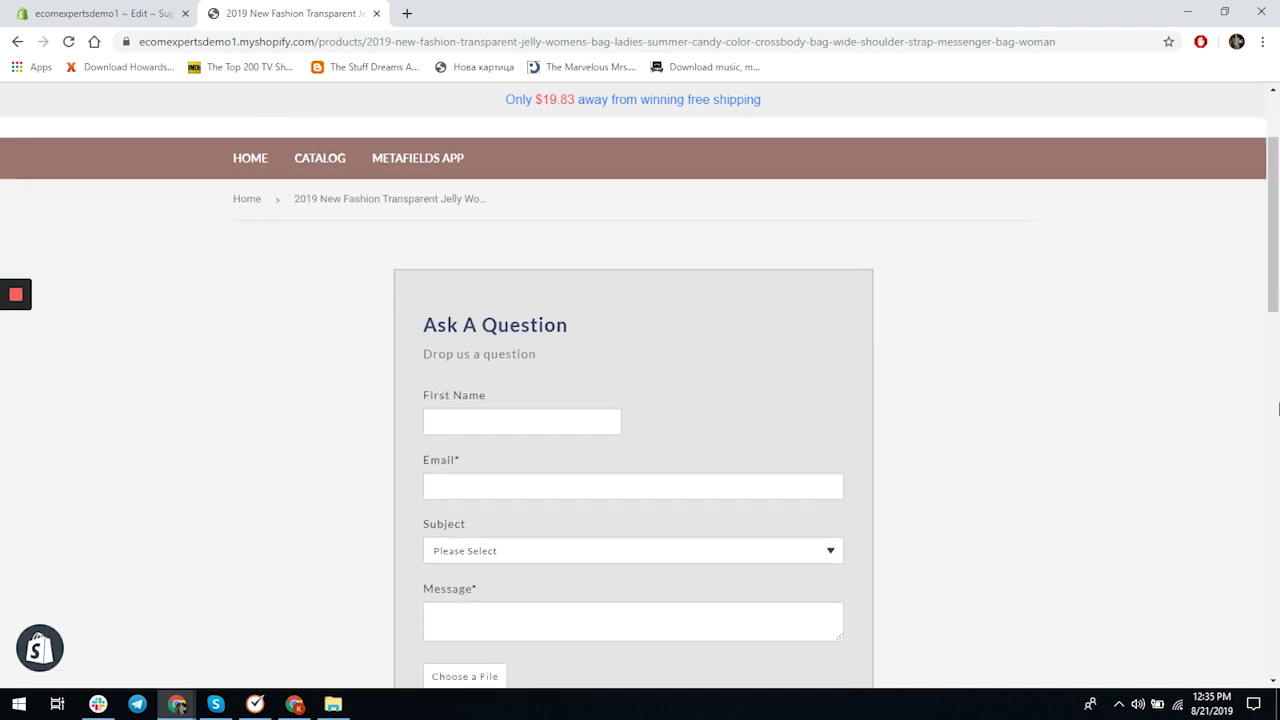
{"action": "scroll", "coordinate": [1261, 428], "scroll_direction": "down", "scroll_amount": 1}
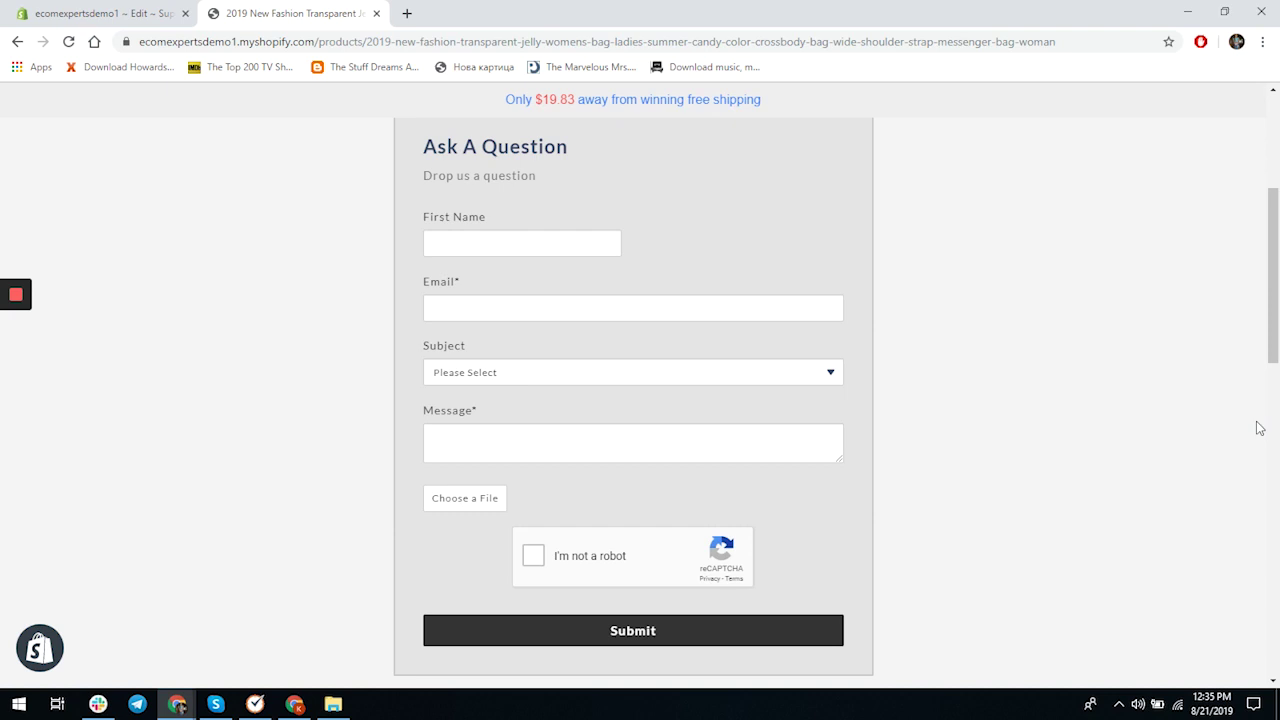
Switch back to Form Builder and browse its Our Apps, Help and Manage Forms menus.
{"action": "left_click", "coordinate": [90, 13]}
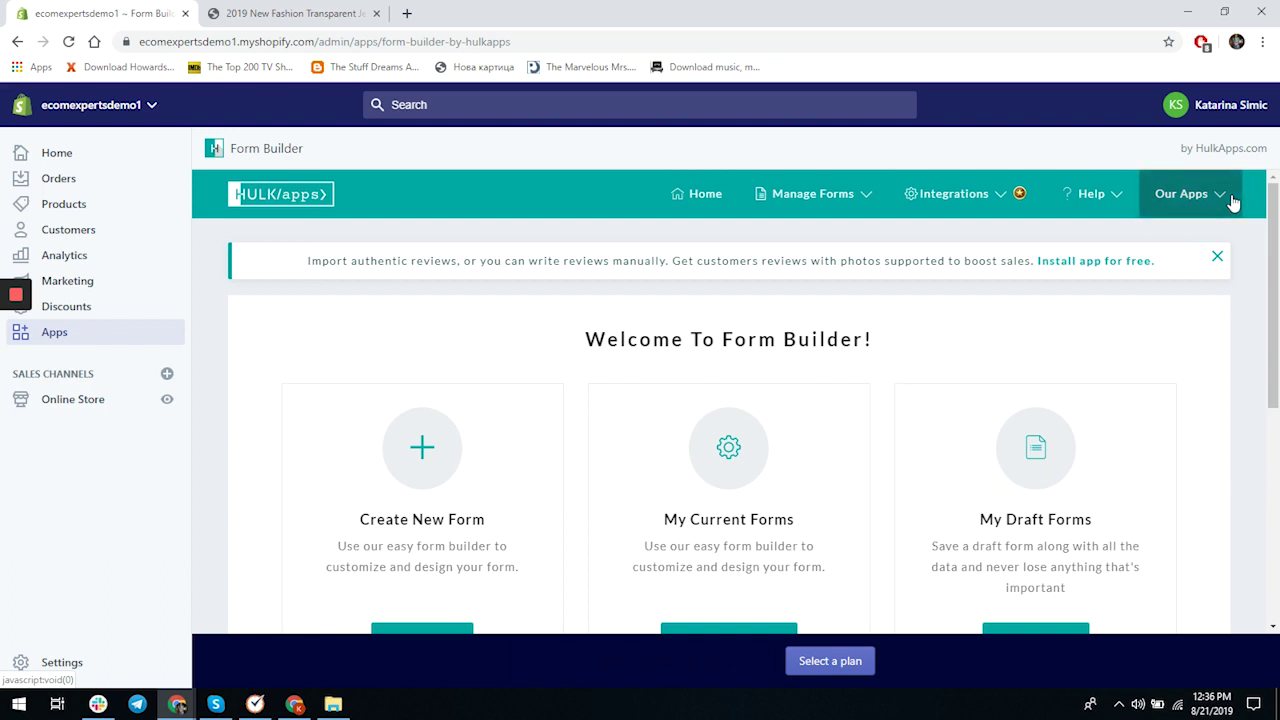
{"action": "left_click", "coordinate": [1233, 195]}
{"action": "left_click", "coordinate": [1128, 199]}
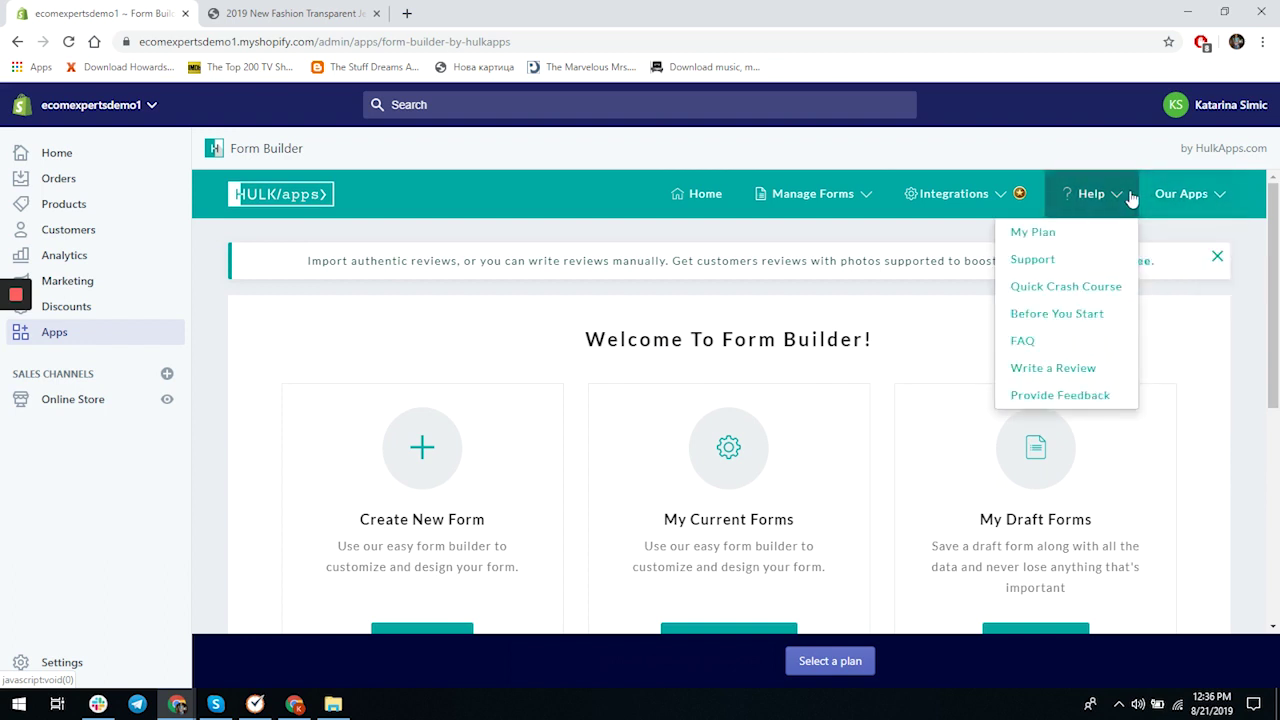
{"action": "left_click", "coordinate": [854, 206]}
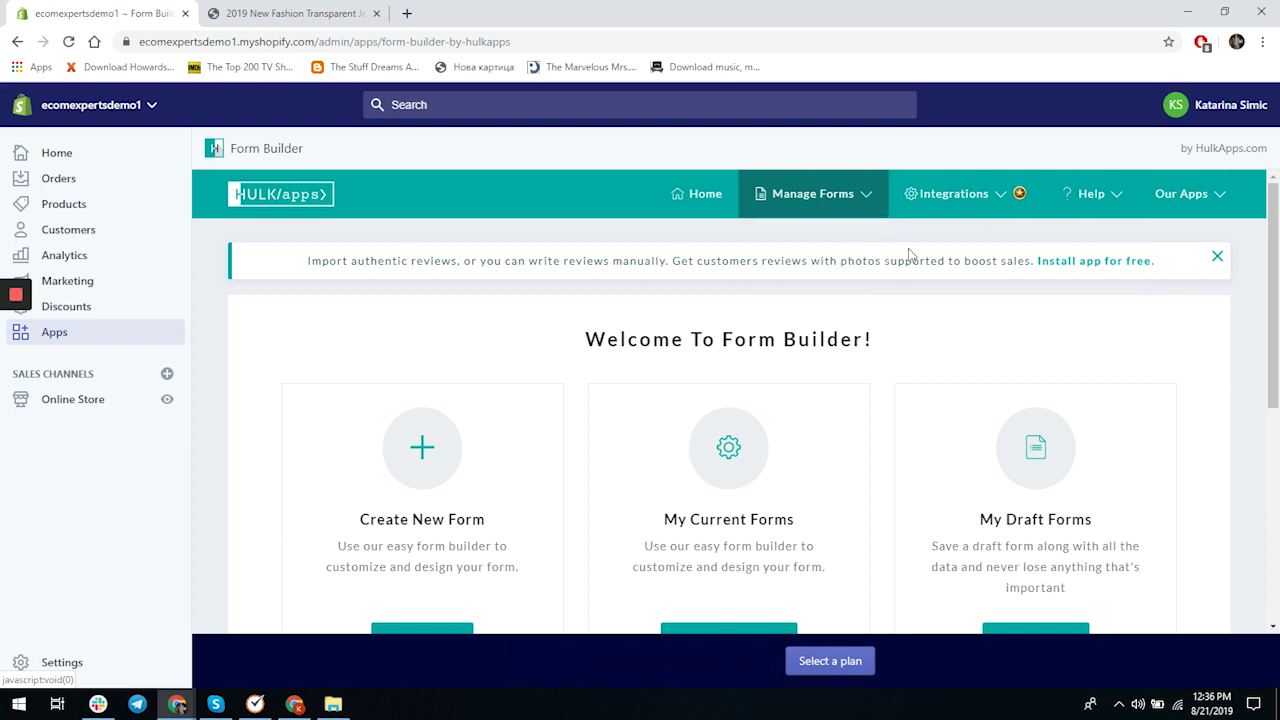
Scroll the welcome page to review the new, current and draft forms cards.
{"action": "scroll", "coordinate": [952, 440], "scroll_direction": "down", "scroll_amount": 1}
{"action": "scroll", "coordinate": [952, 440], "scroll_direction": "down", "scroll_amount": 4}
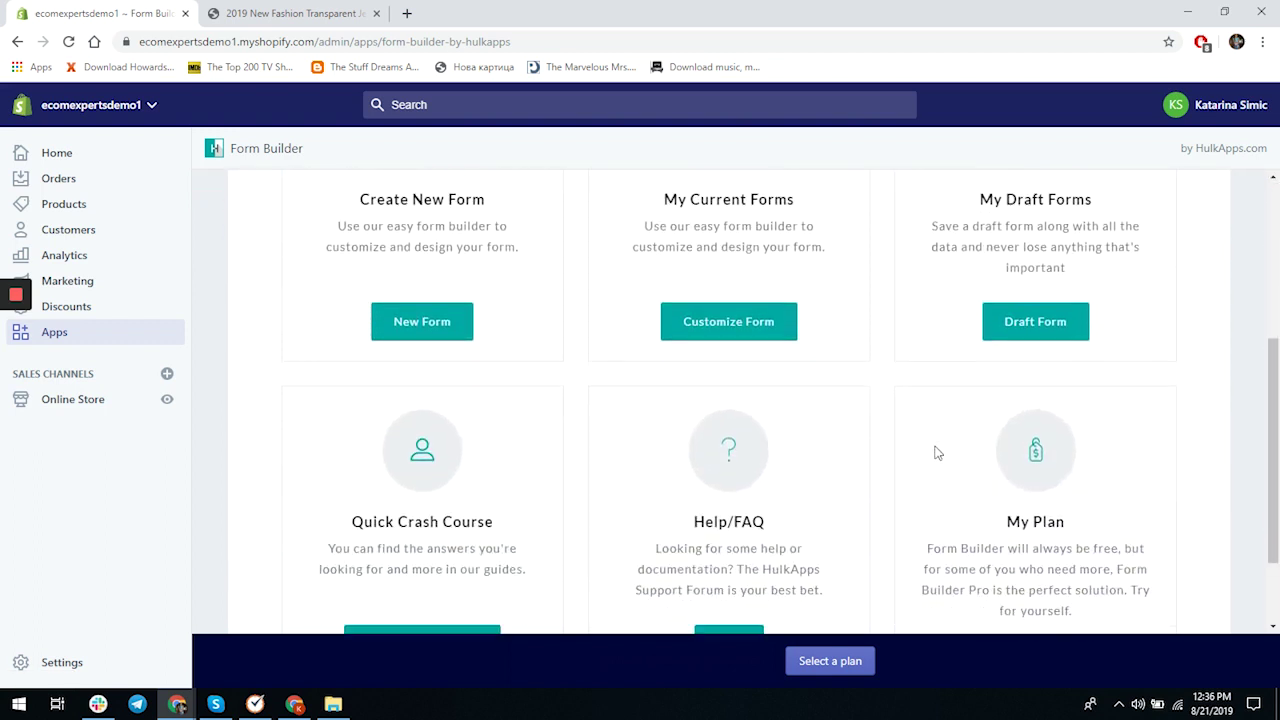
{"action": "scroll", "coordinate": [936, 445], "scroll_direction": "up", "scroll_amount": 3}
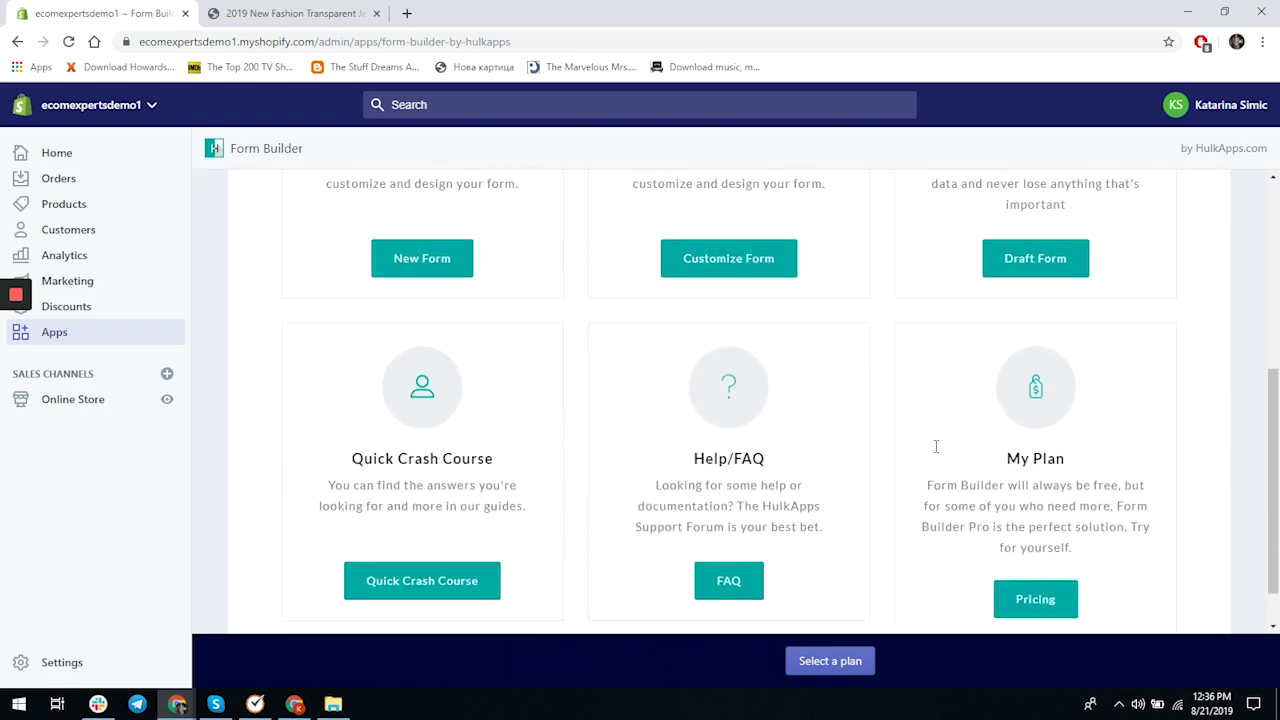
{"action": "scroll", "coordinate": [936, 440], "scroll_direction": "up", "scroll_amount": 3}
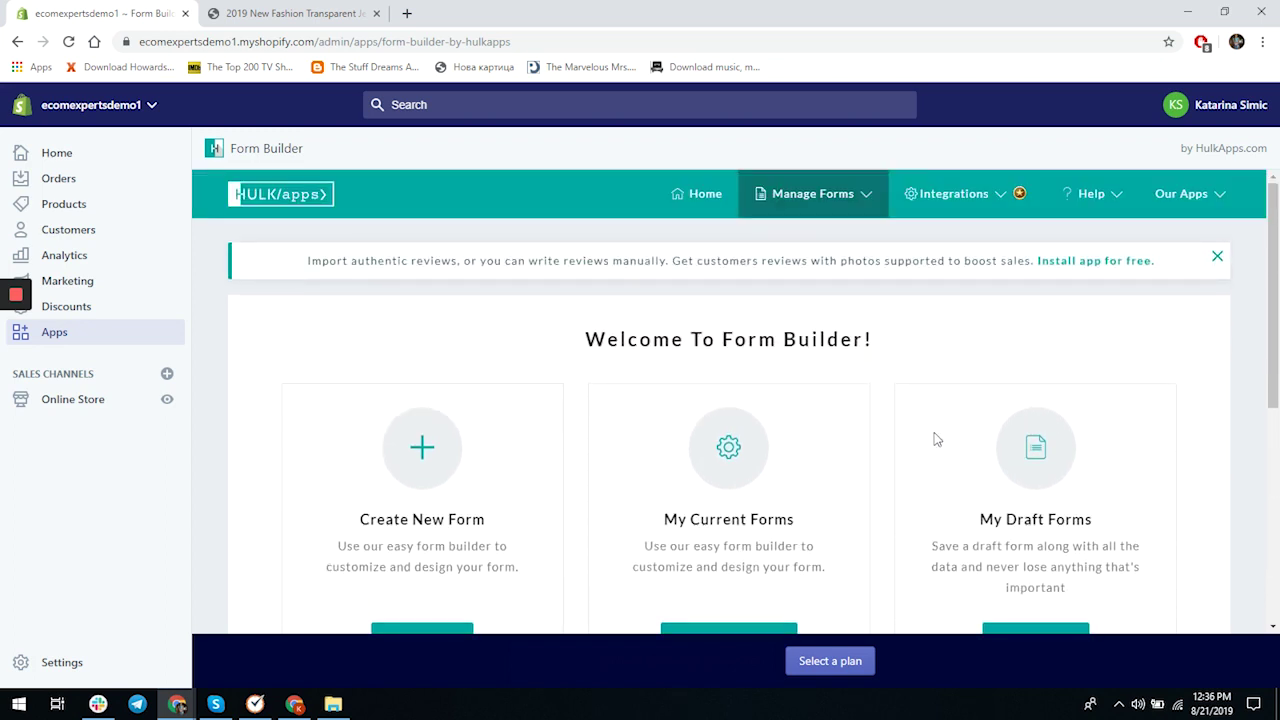
{"action": "scroll", "coordinate": [1276, 432], "scroll_direction": "down", "scroll_amount": 5}
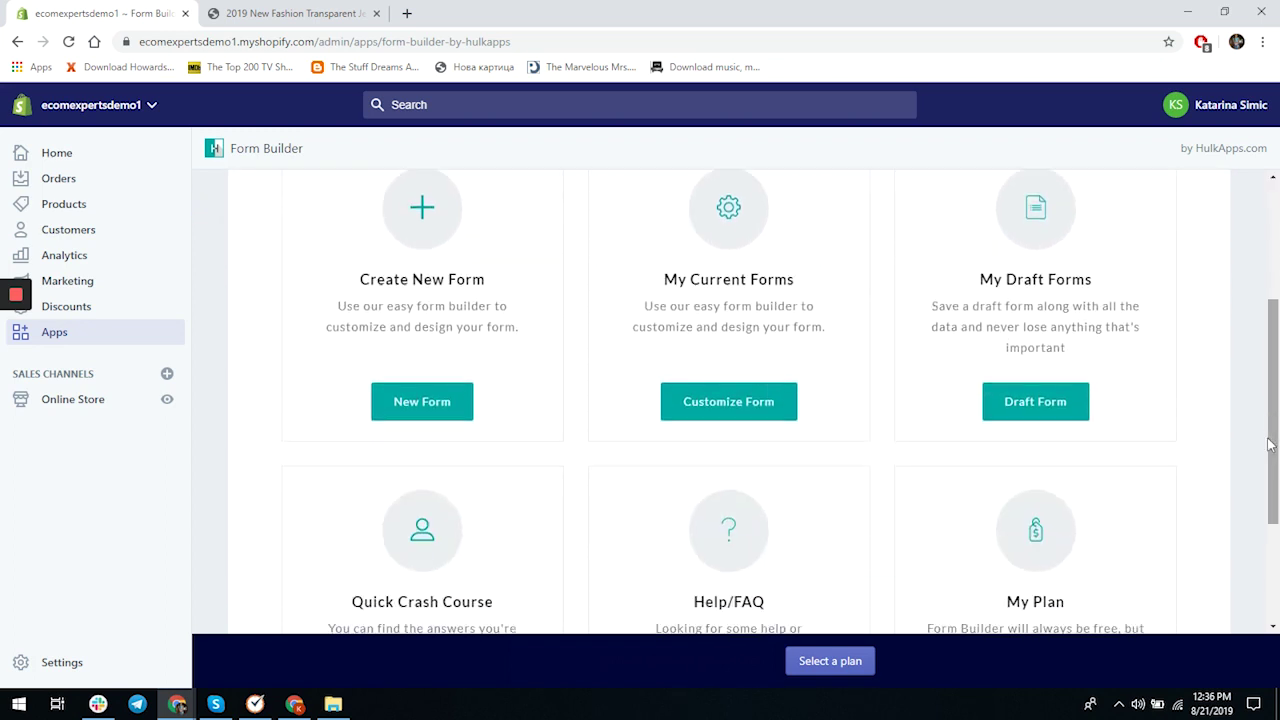